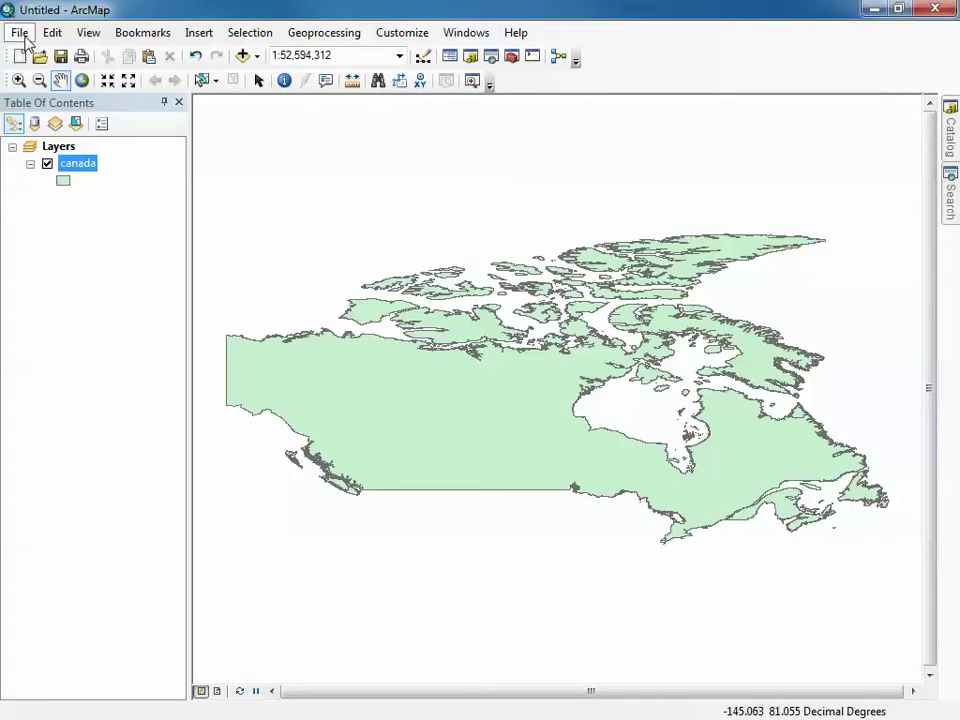
Save the map document to the Desktop, replacing Untitled with the name democanada
{"action": "left_click", "coordinate": [24, 36]}
{"action": "left_click", "coordinate": [78, 118]}
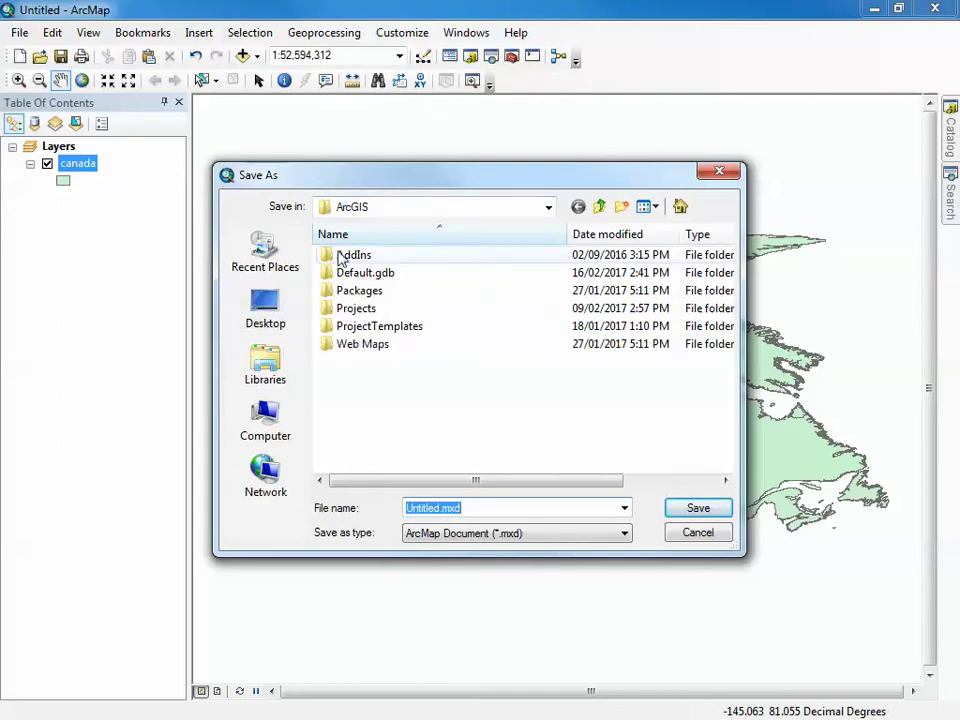
{"action": "left_click", "coordinate": [264, 332]}
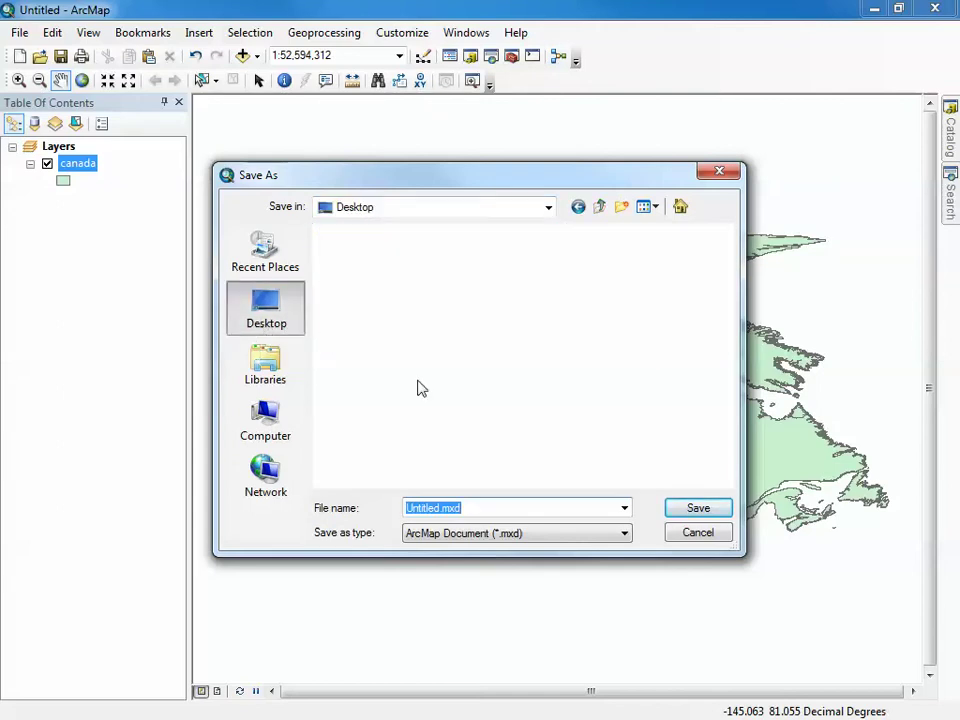
{"action": "left_click", "coordinate": [456, 510]}
{"action": "double_click", "coordinate": [431, 508]}
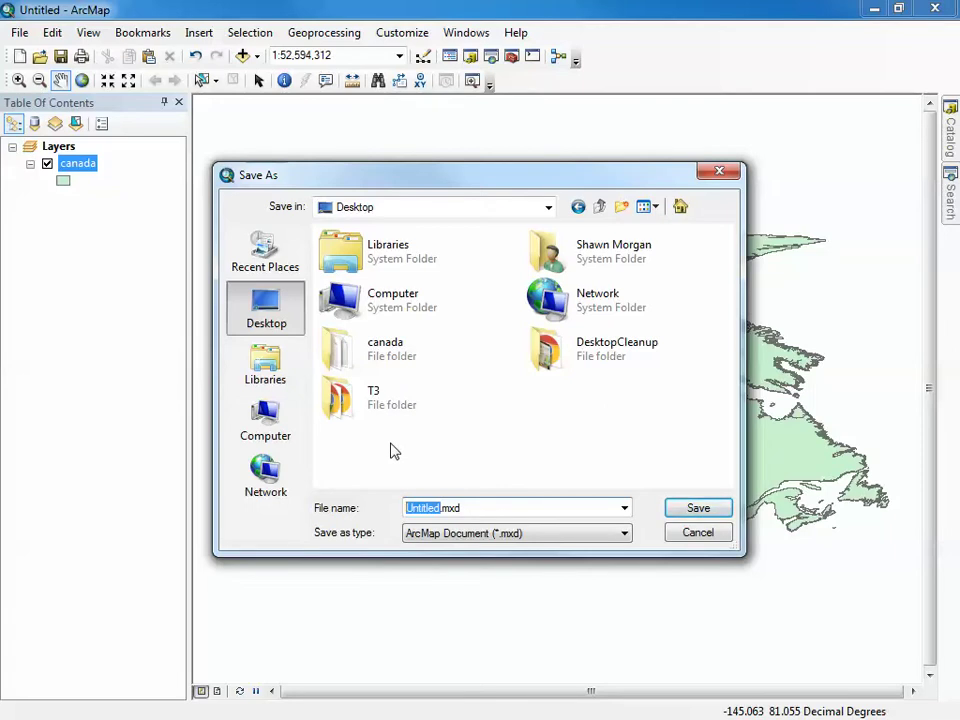
{"action": "type", "text": "democanada"}
{"action": "left_click", "coordinate": [699, 513]}
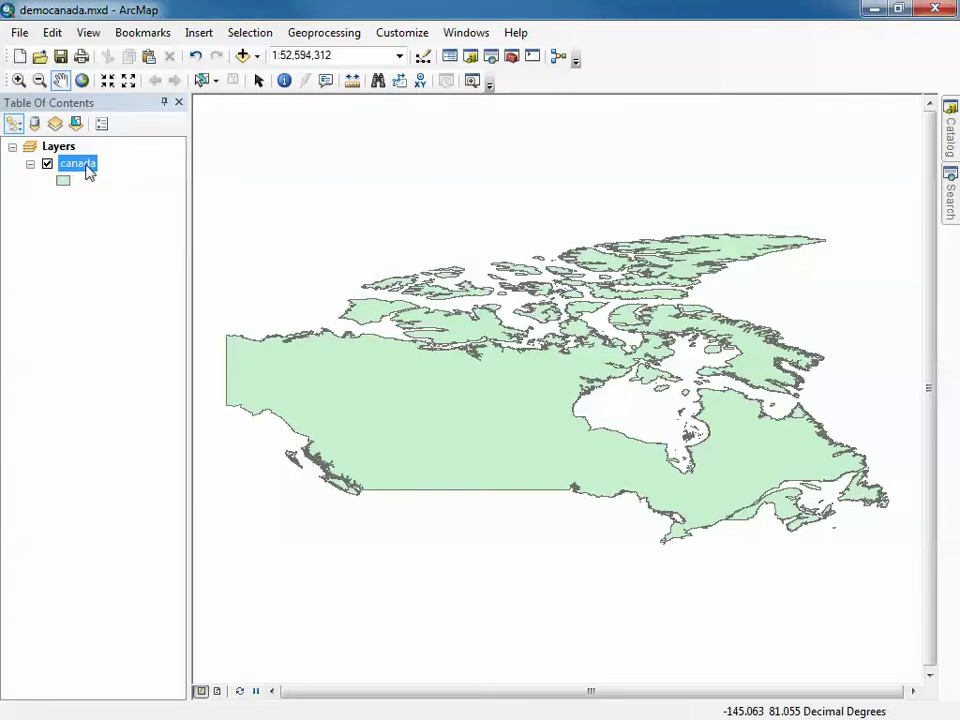
Browse the C:\Gisworkspace\Canada folder, pointing out the canada.shp lock file and canada.zip
{"action": "key", "text": "alt+Tab"}
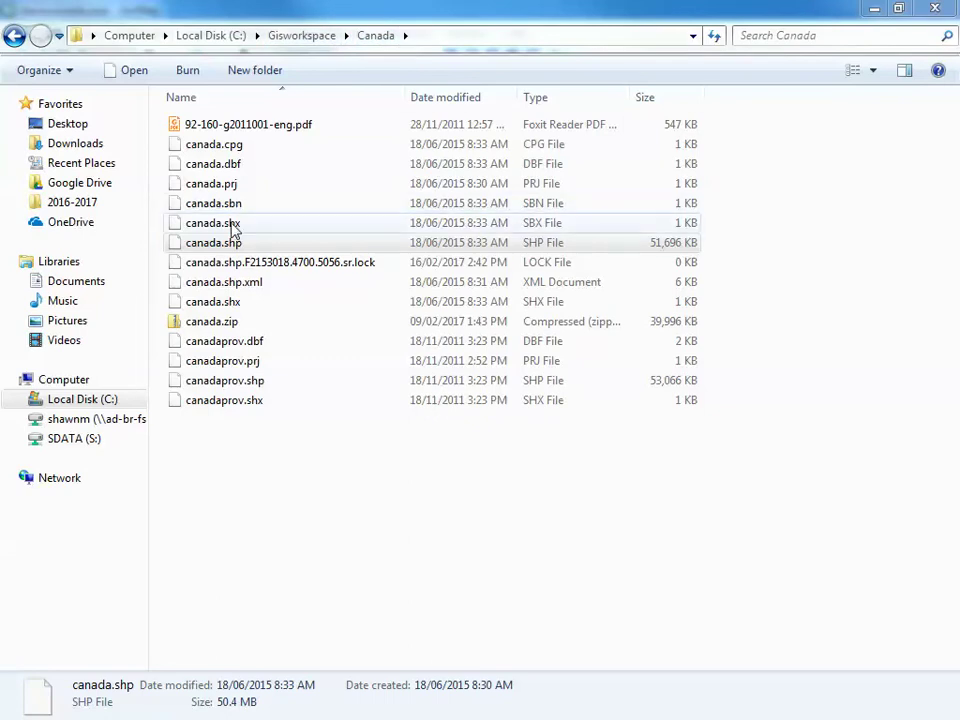
{"action": "left_click", "coordinate": [252, 264]}
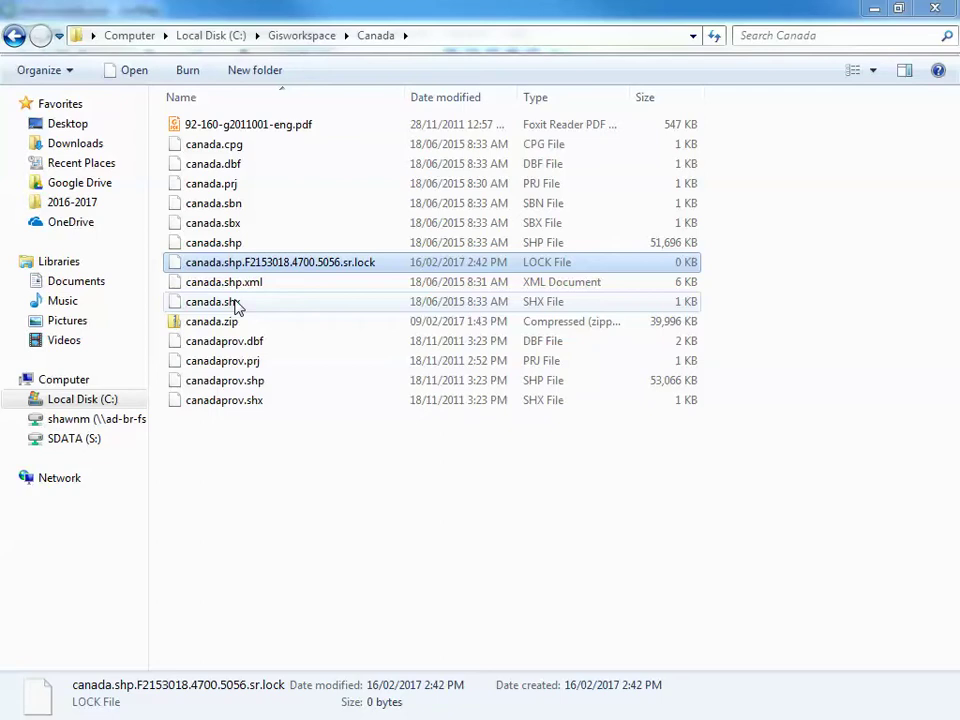
{"action": "left_click", "coordinate": [242, 322]}
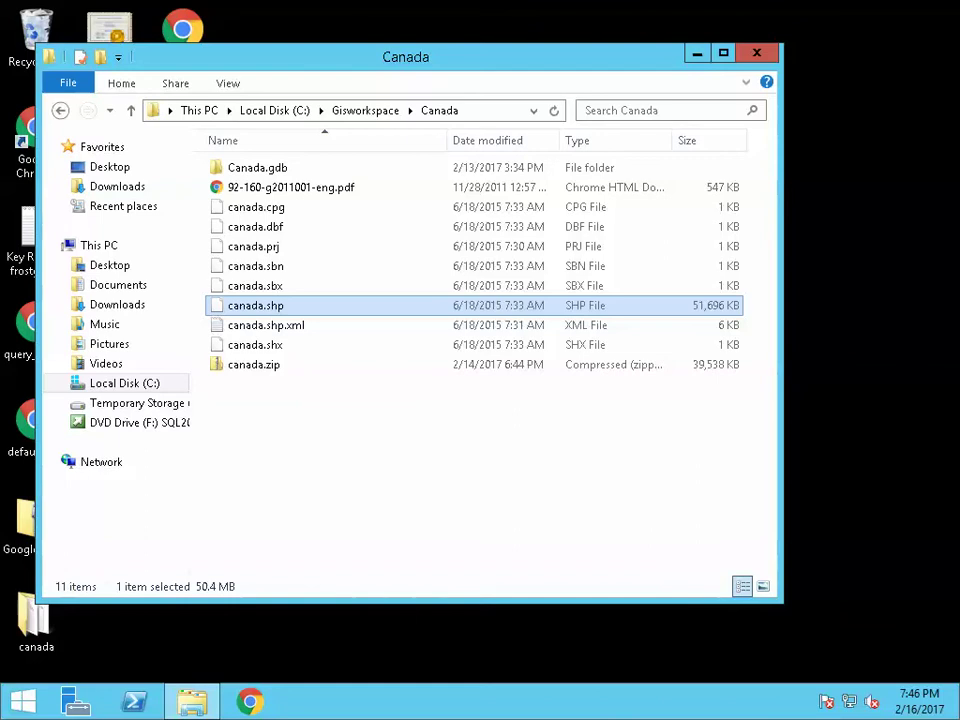
On the server, select the canada shapefile files from canada.cpg through canada.shx
{"action": "left_click", "coordinate": [276, 366]}
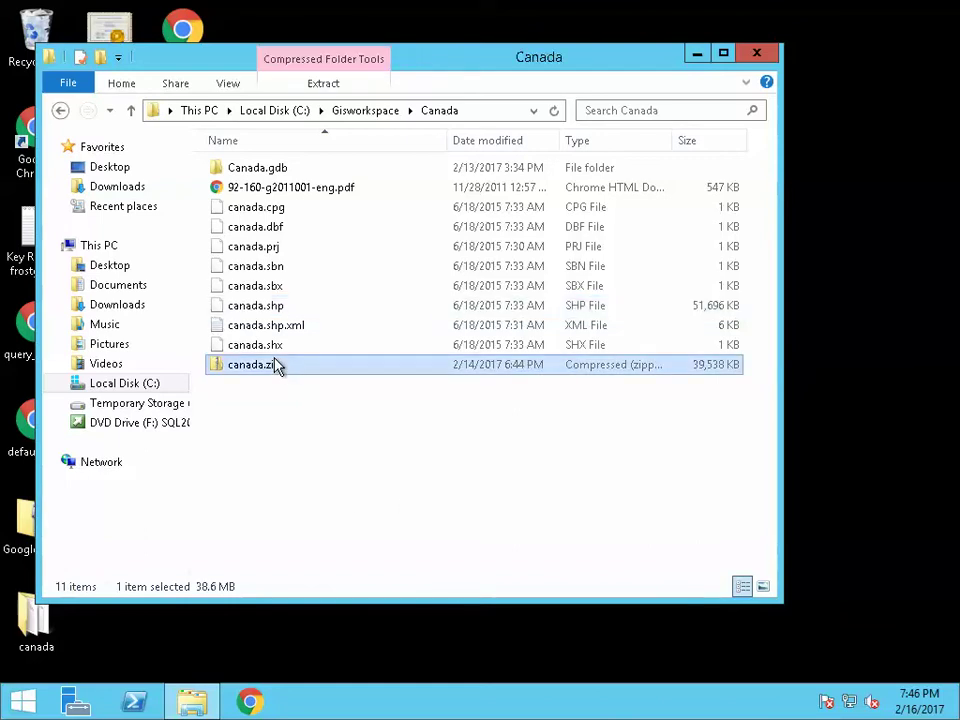
{"action": "left_click", "coordinate": [283, 209]}
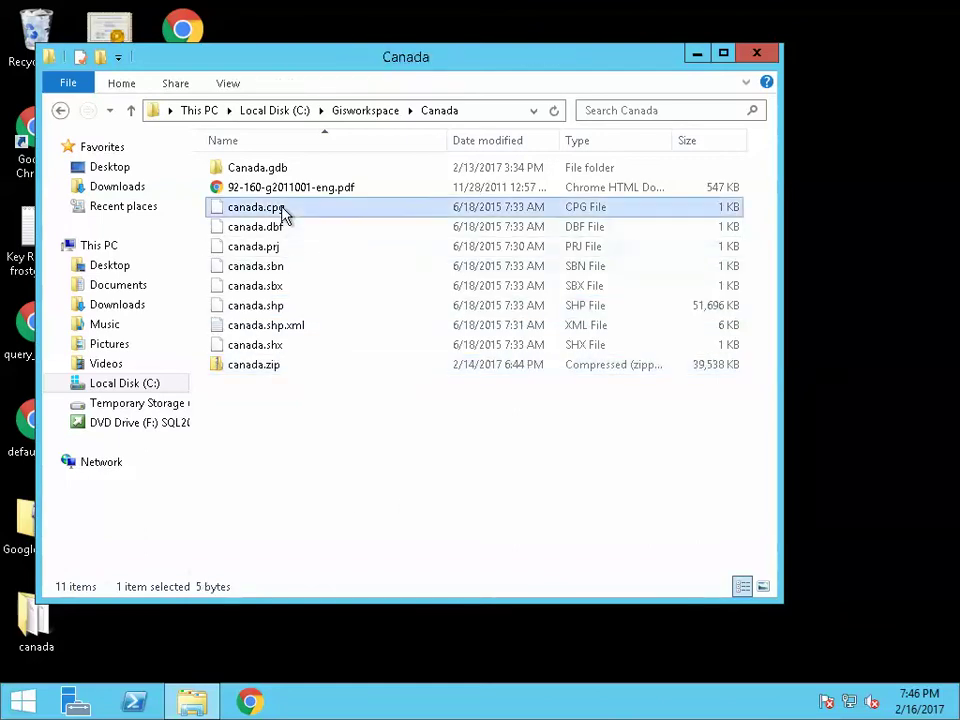
{"action": "left_click", "coordinate": [281, 352], "text": "shift"}
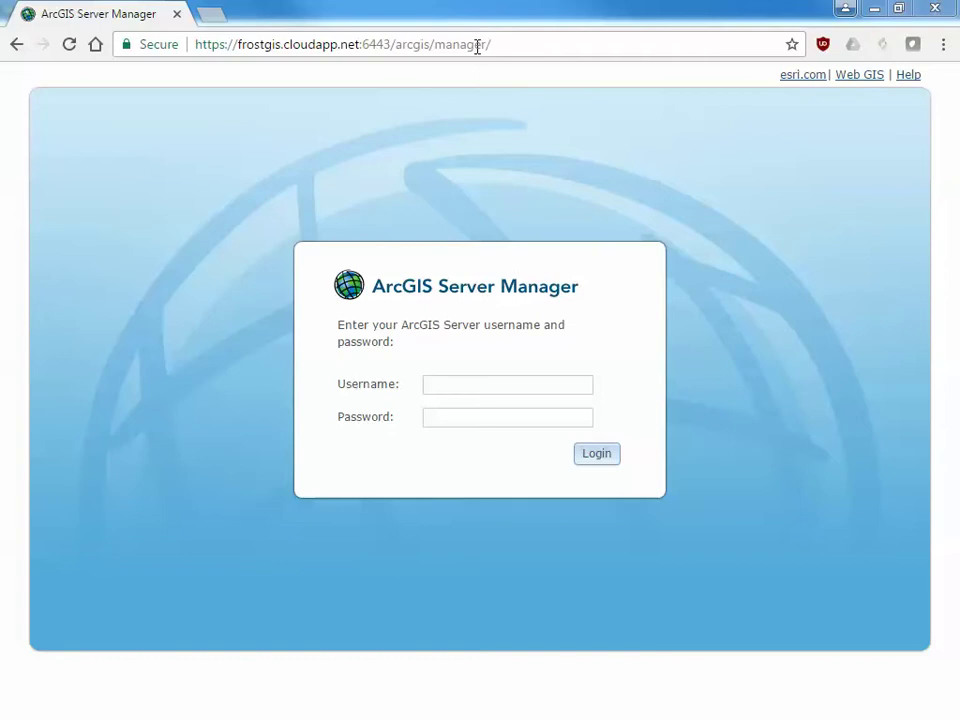
Load the Server Manager address with port 6443 in the browser
{"action": "left_click", "coordinate": [445, 44]}
{"action": "left_click", "coordinate": [392, 44]}
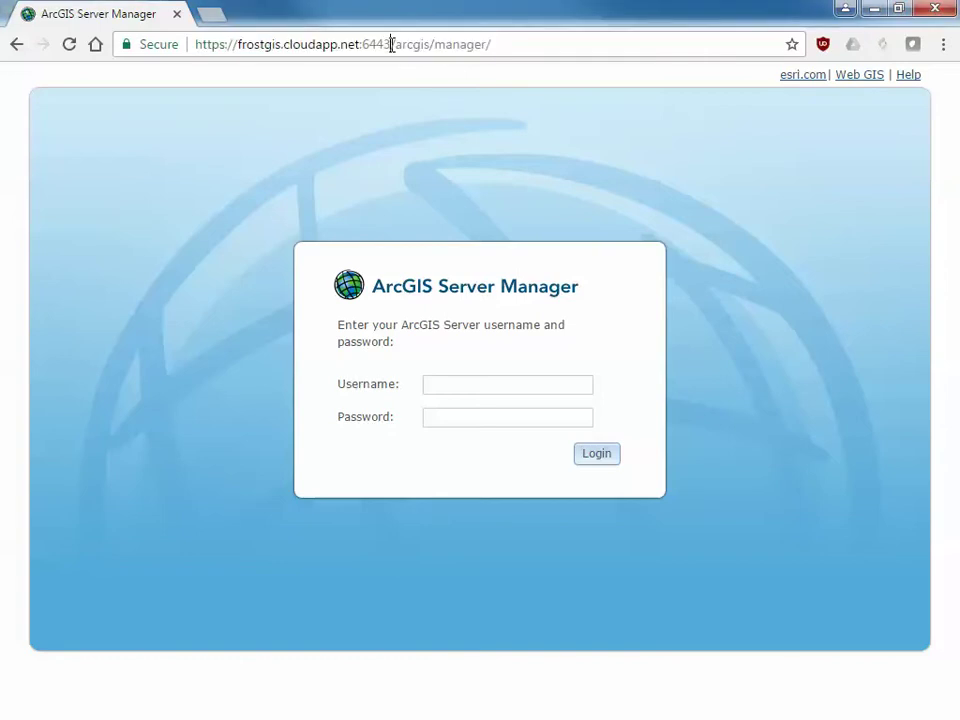
{"action": "left_click_drag", "start_coordinate": [391, 44], "coordinate": [362, 44]}
{"action": "key", "text": "BackSpace"}
{"action": "key", "text": "BackSpace"}
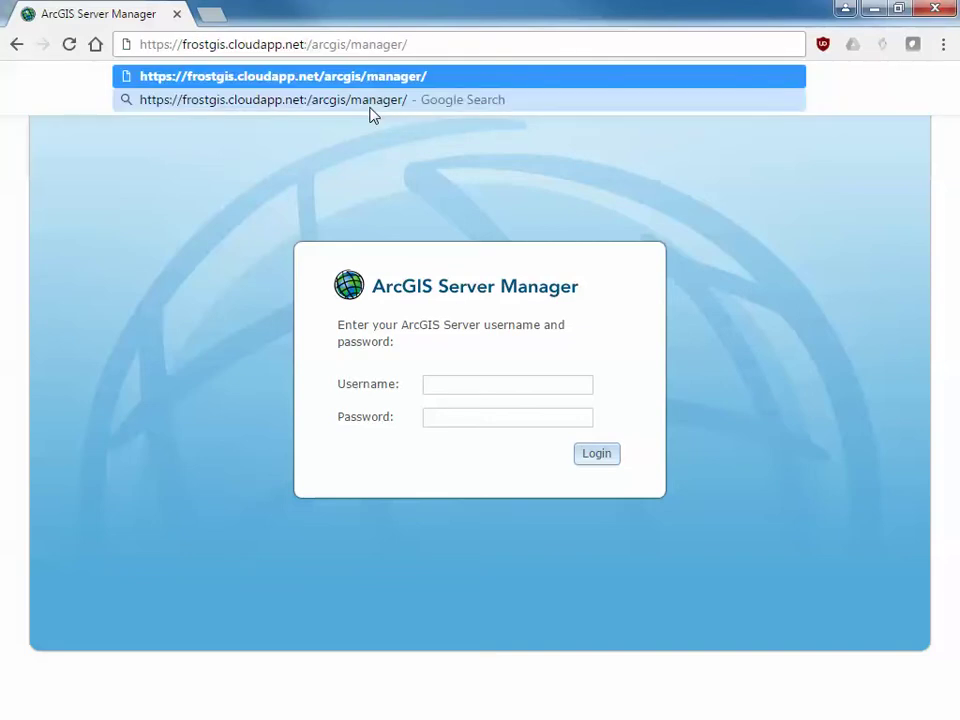
{"action": "key", "text": "Return"}
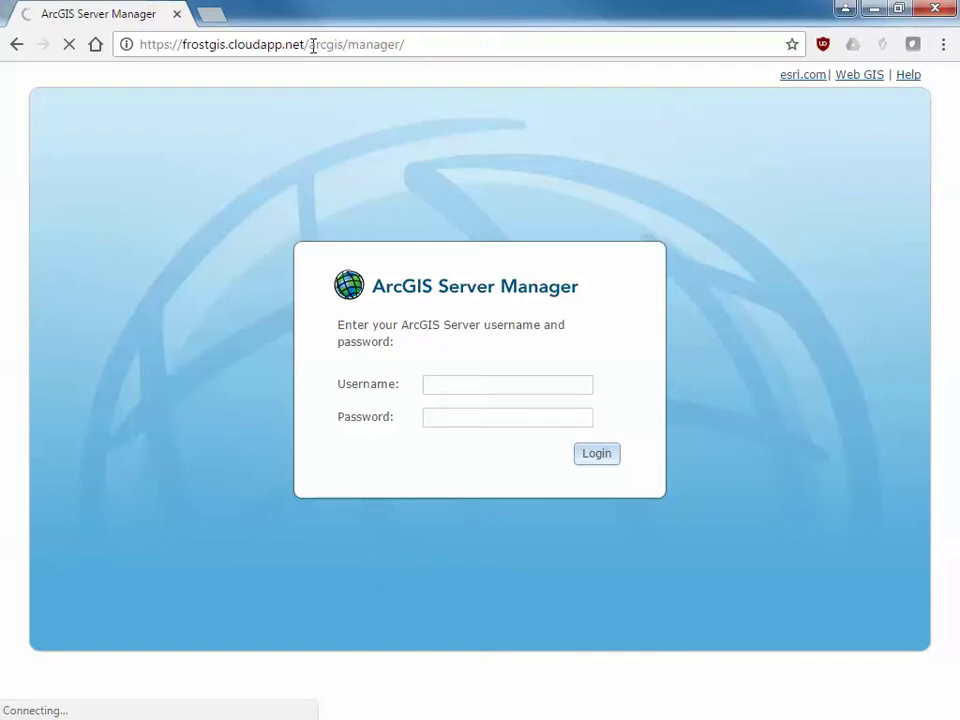
{"action": "left_click", "coordinate": [311, 46]}
{"action": "left_click", "coordinate": [314, 45]}
{"action": "type", "text": ":644"}
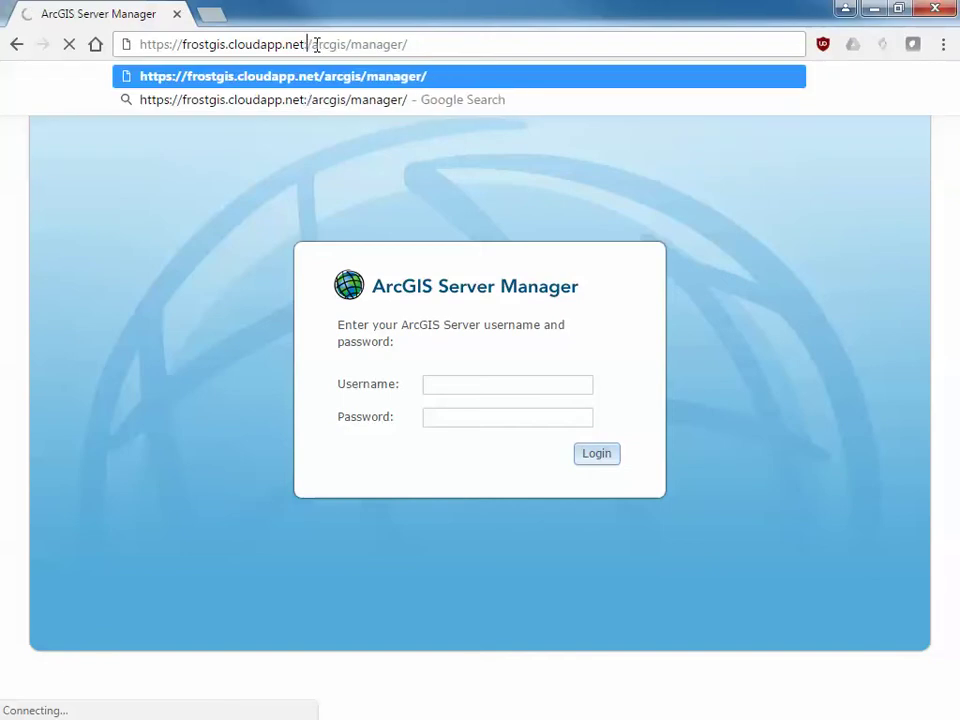
{"action": "type", "text": "3"}
{"action": "key", "text": "Return"}
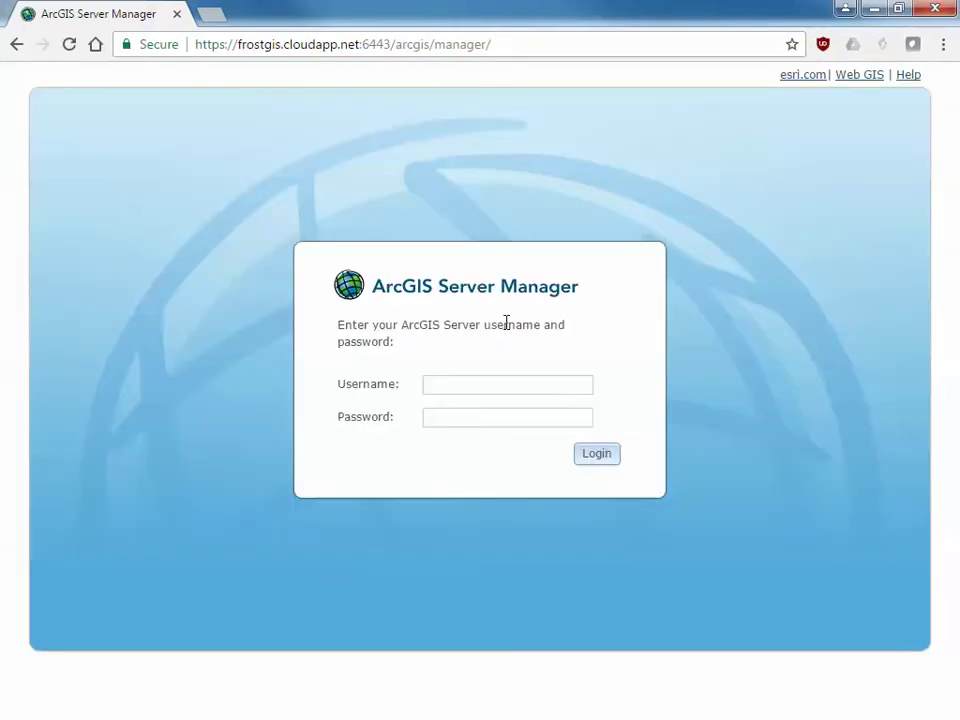
Enter the site administrator's username and password on the login page
{"action": "left_click", "coordinate": [468, 388]}
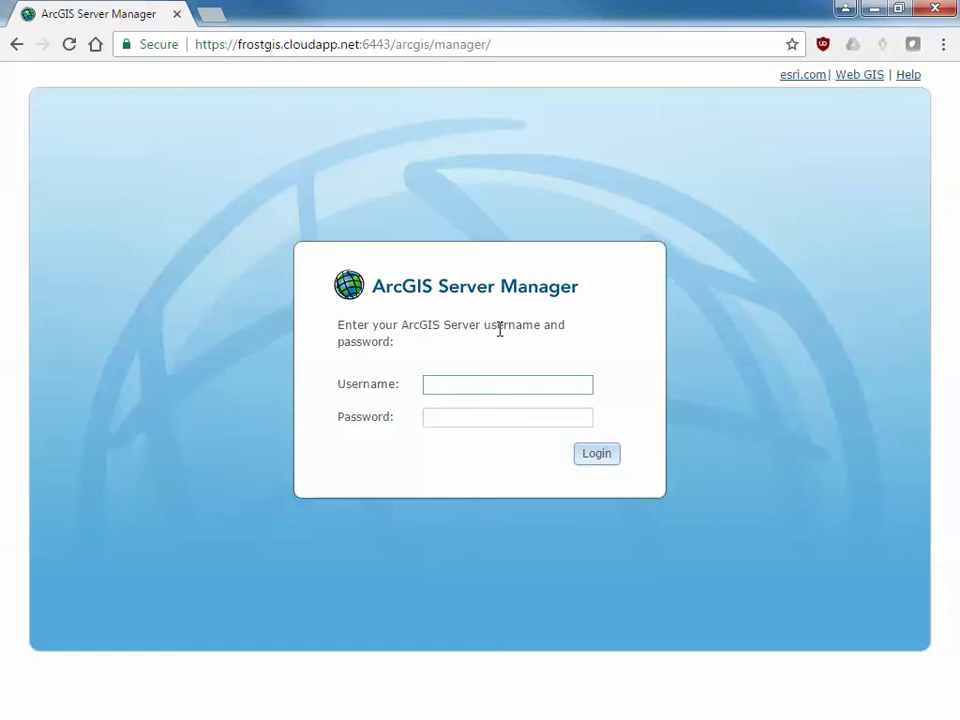
{"action": "type", "text": "siteadmin"}
{"action": "key", "text": "Tab"}
{"action": "type", "text": "********"}
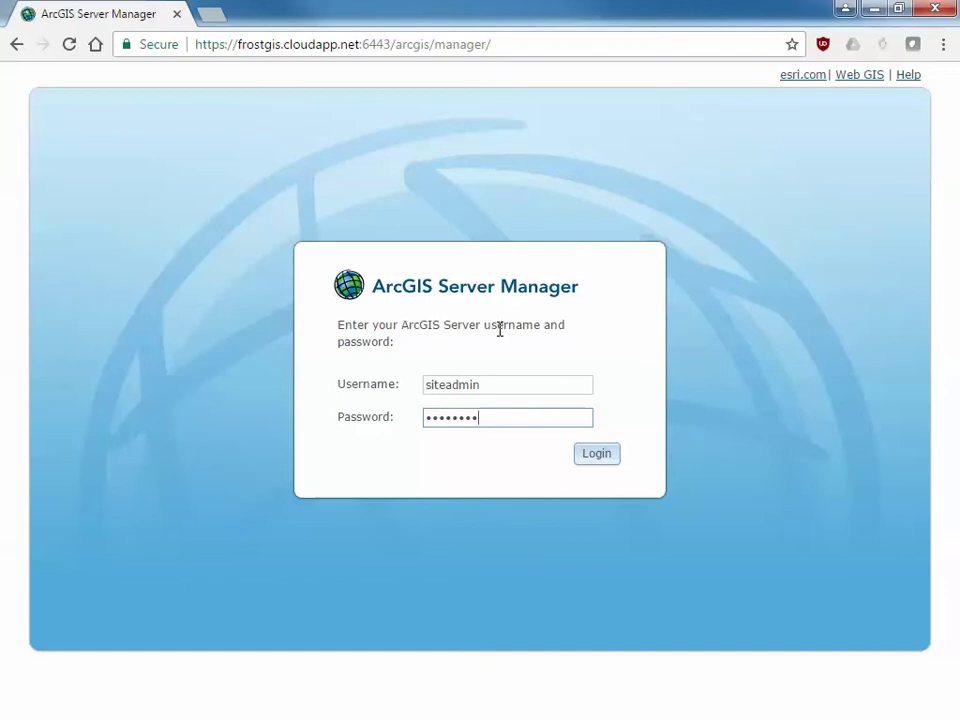
{"action": "type", "text": "*"}
{"action": "left_click", "coordinate": [600, 457]}
Log in and open the site's Data Store page, scrolling down to Registered Folders
{"action": "left_click", "coordinate": [600, 461]}
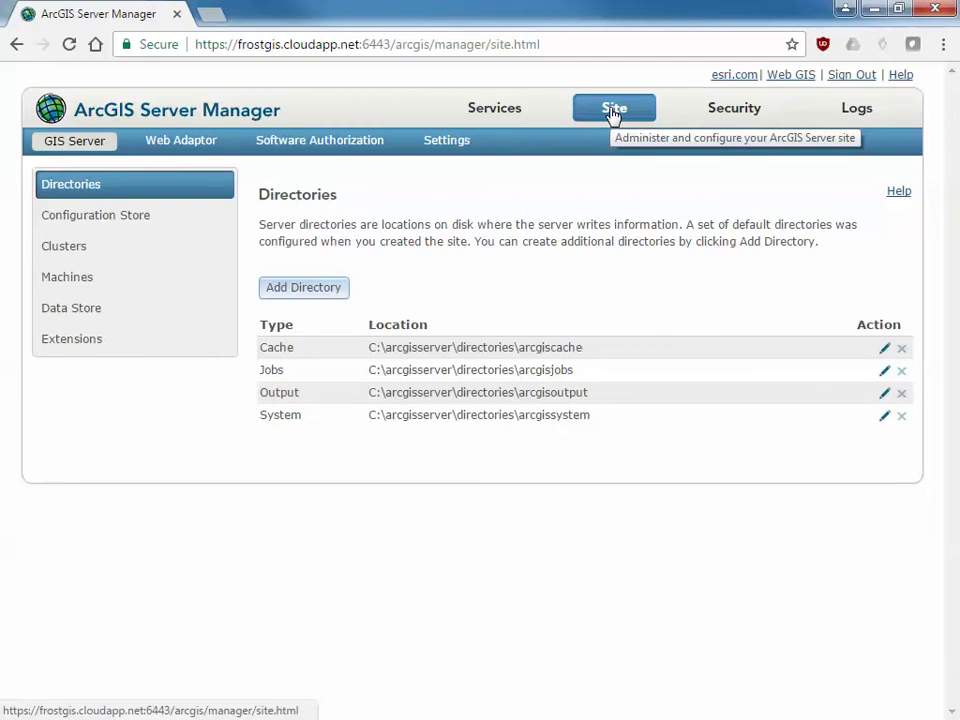
{"action": "left_click", "coordinate": [66, 310]}
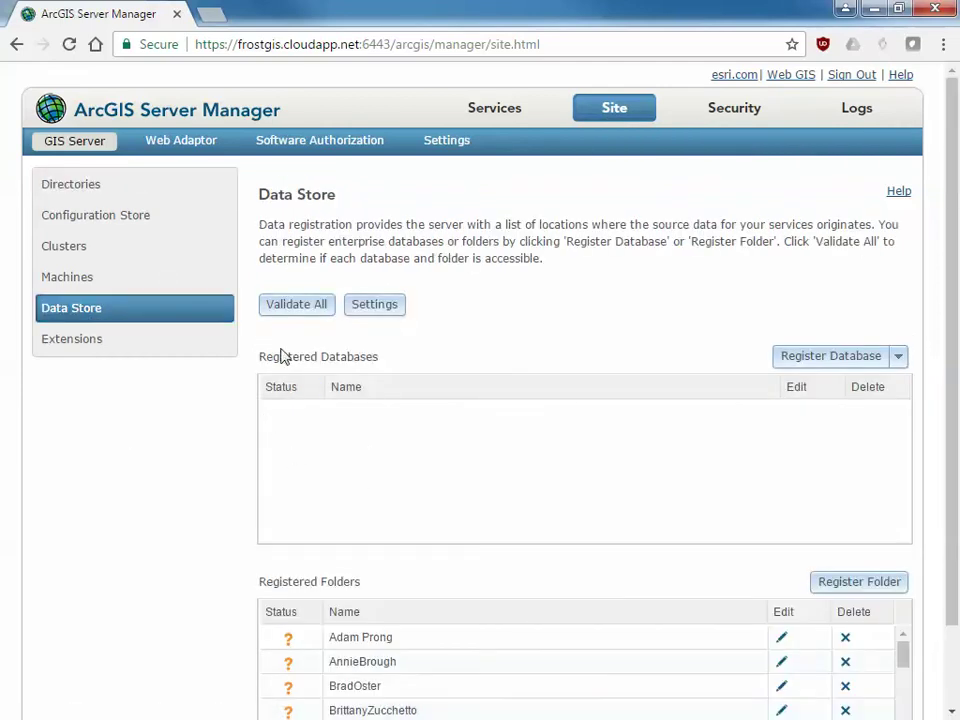
{"action": "scroll", "coordinate": [347, 499], "scroll_direction": "down", "scroll_amount": 2}
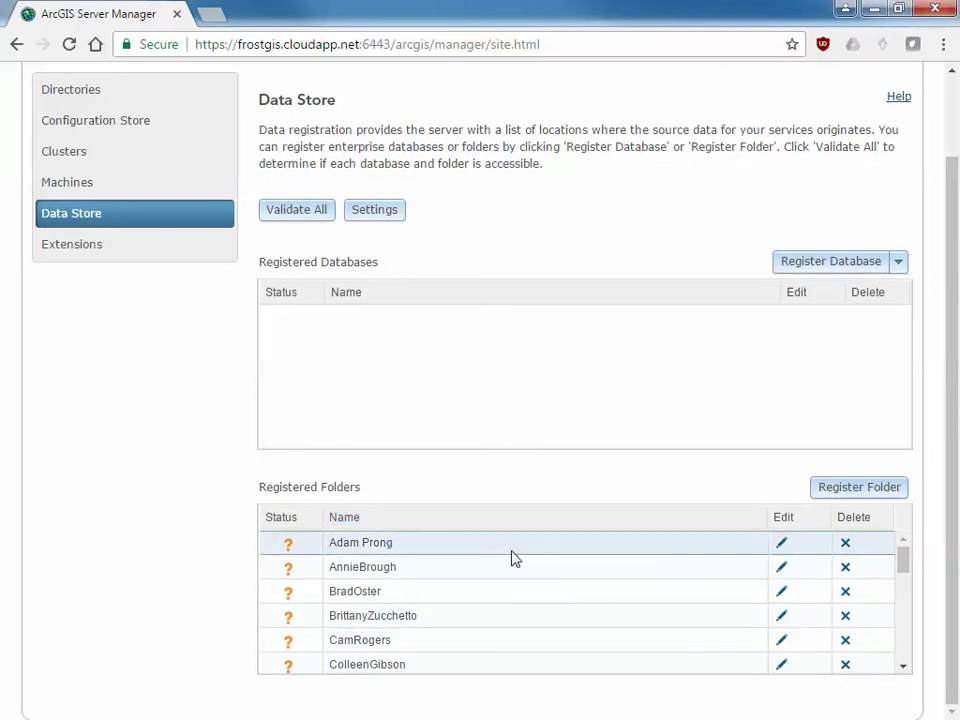
Start a new folder registration and enter the demo folder's name
{"action": "left_click", "coordinate": [845, 489]}
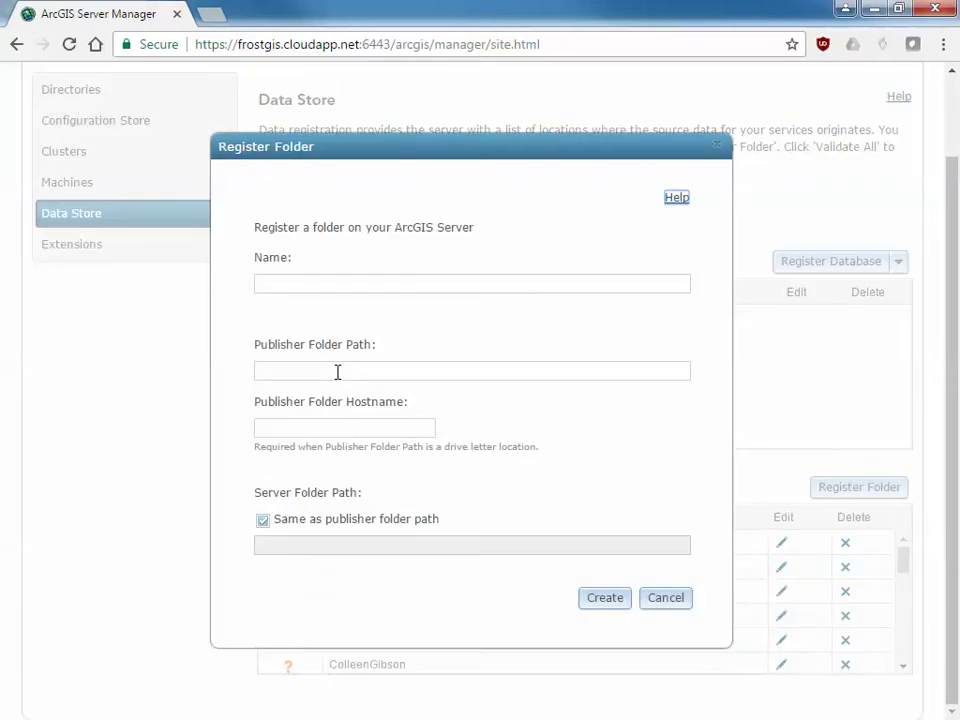
{"action": "left_click", "coordinate": [330, 288]}
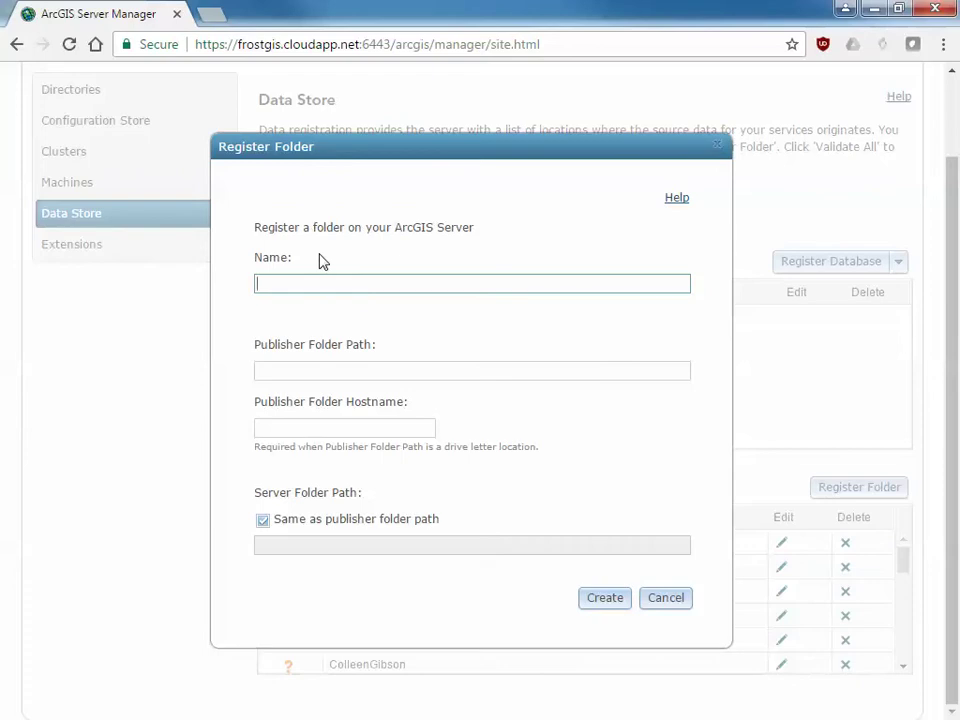
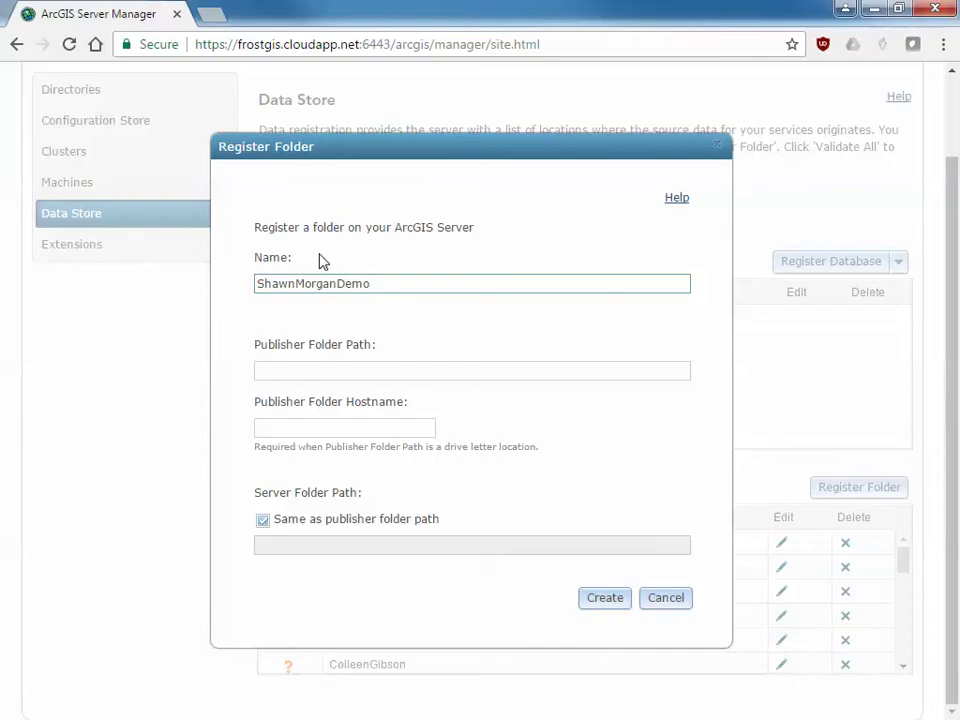
{"action": "left_click", "coordinate": [314, 370]}
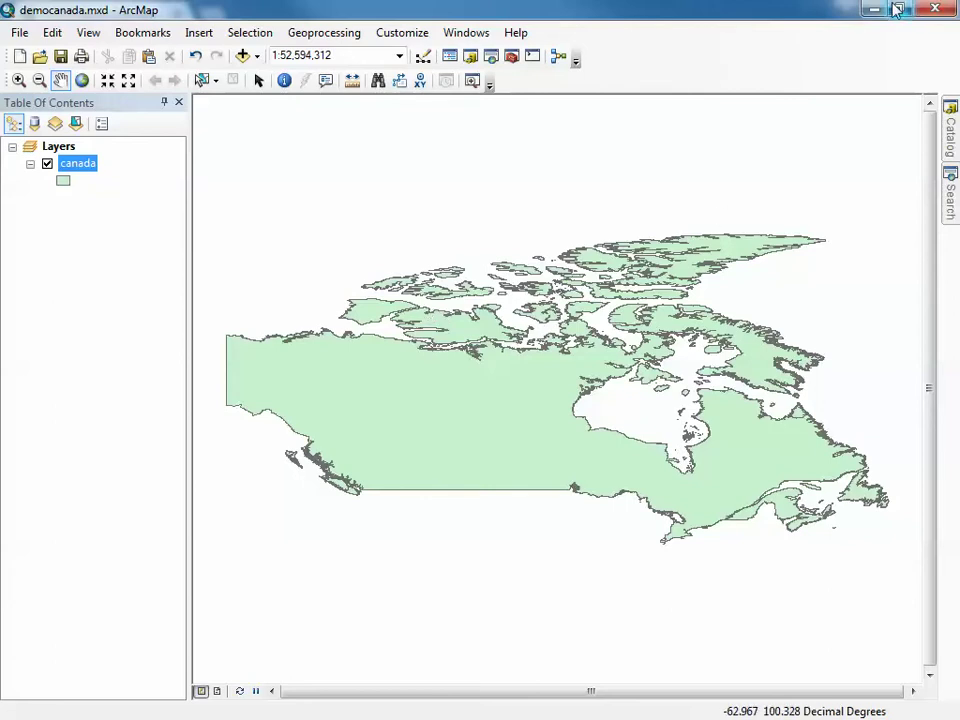
Copy C:\Gisworkspace\Canada from Explorer and paste it as the publisher folder path
{"action": "key", "text": "alt+Tab"}
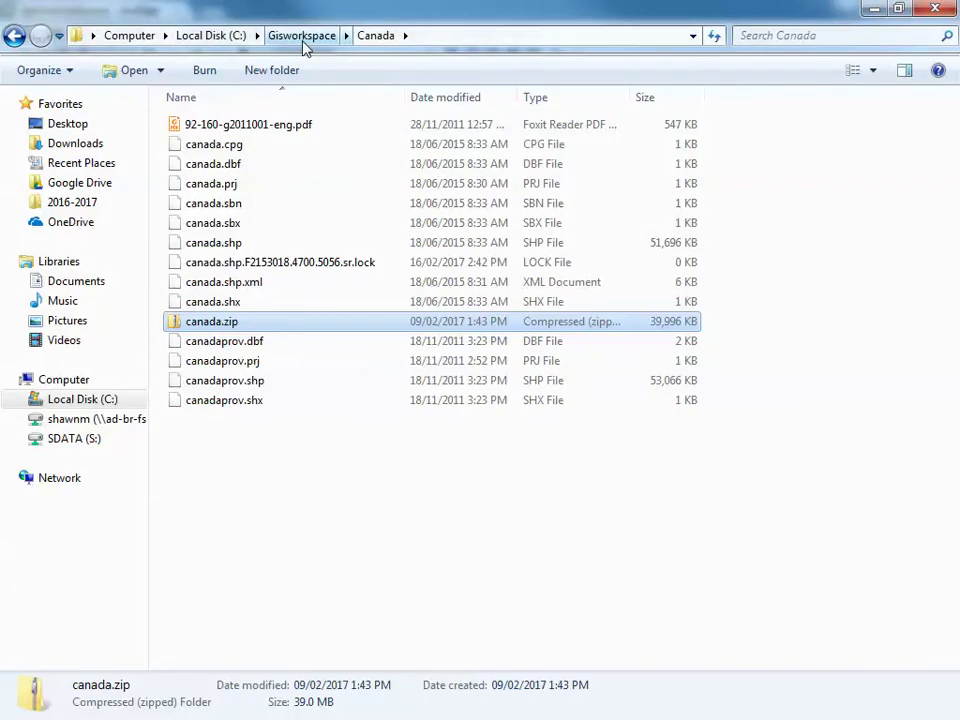
{"action": "left_click", "coordinate": [435, 36]}
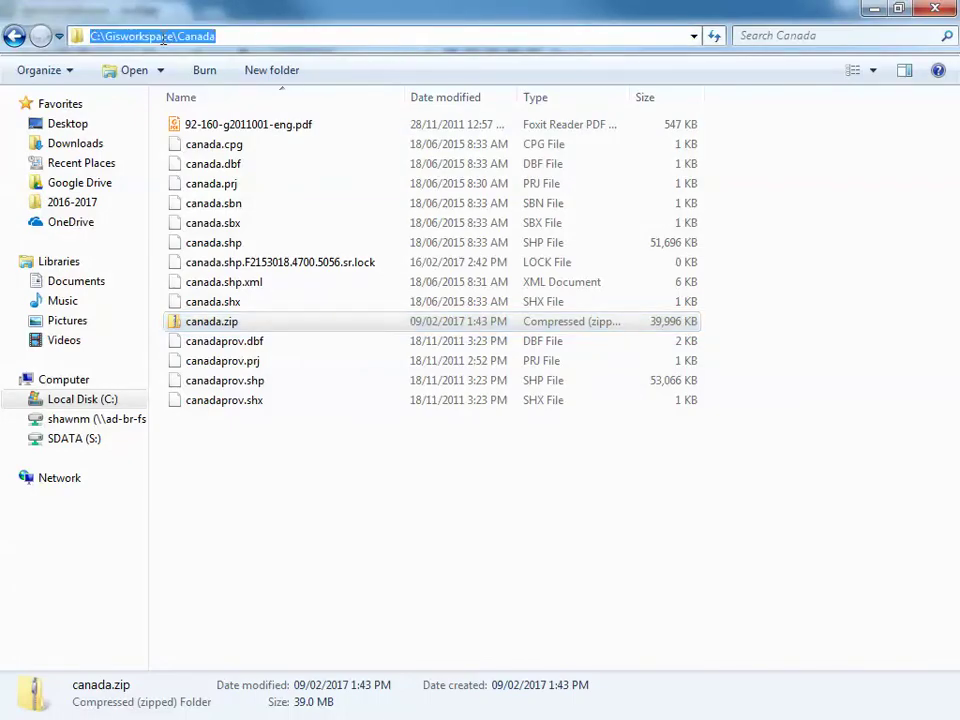
{"action": "left_click", "coordinate": [248, 37]}
{"action": "left_click_drag", "start_coordinate": [268, 36], "coordinate": [60, 36]}
{"action": "key", "text": "ctrl+c"}
{"action": "left_click", "coordinate": [868, 8]}
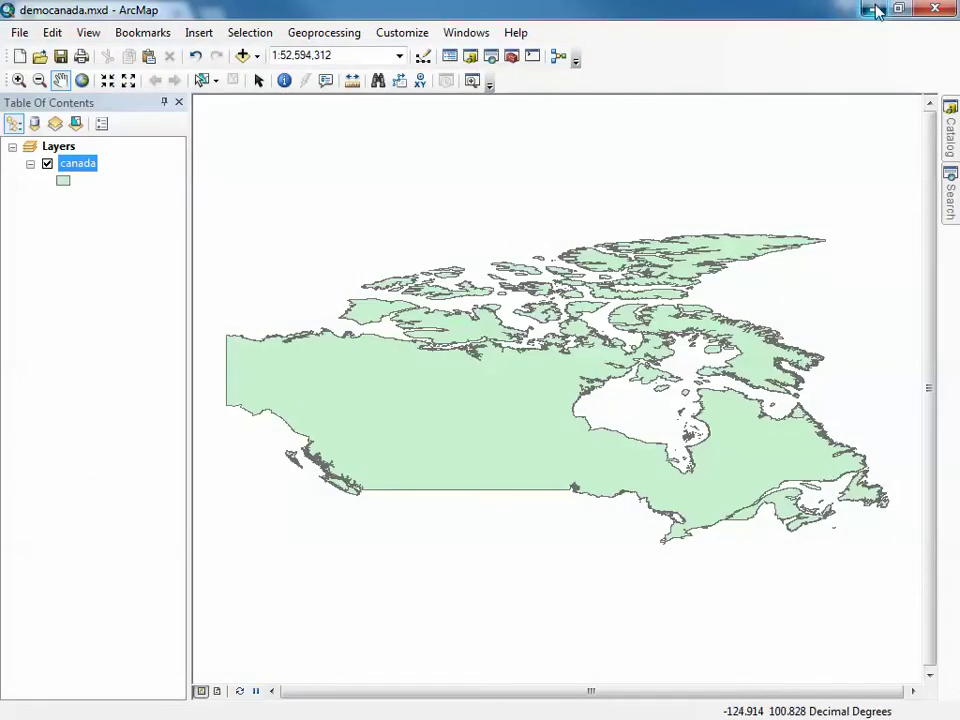
{"action": "left_click", "coordinate": [874, 9]}
{"action": "left_click", "coordinate": [321, 372]}
{"action": "key", "text": "ctrl+v"}
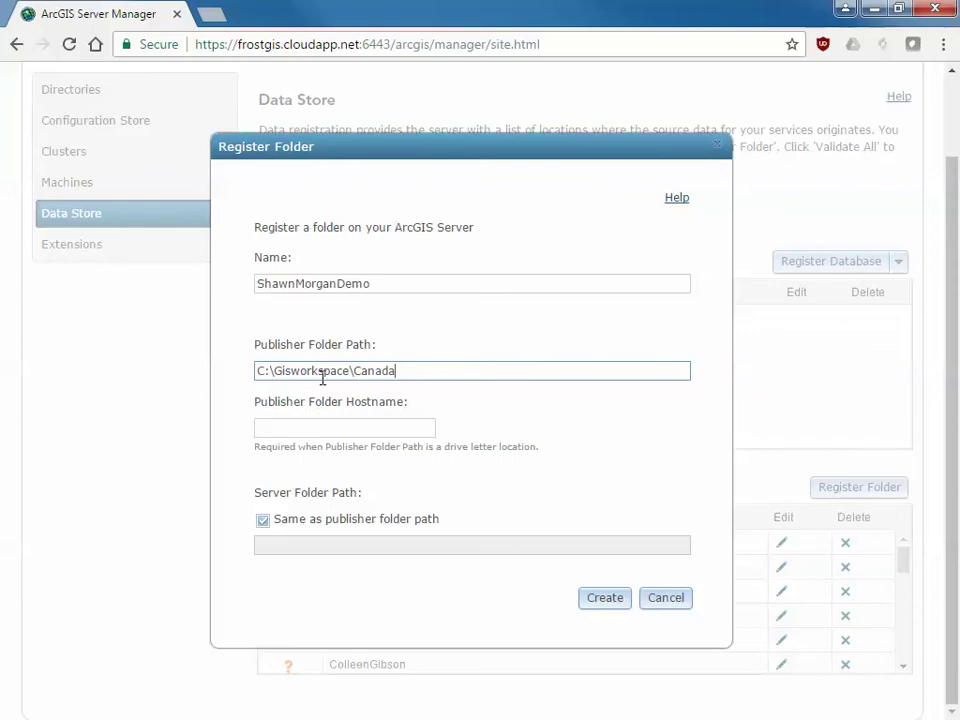
{"action": "left_click", "coordinate": [293, 425]}
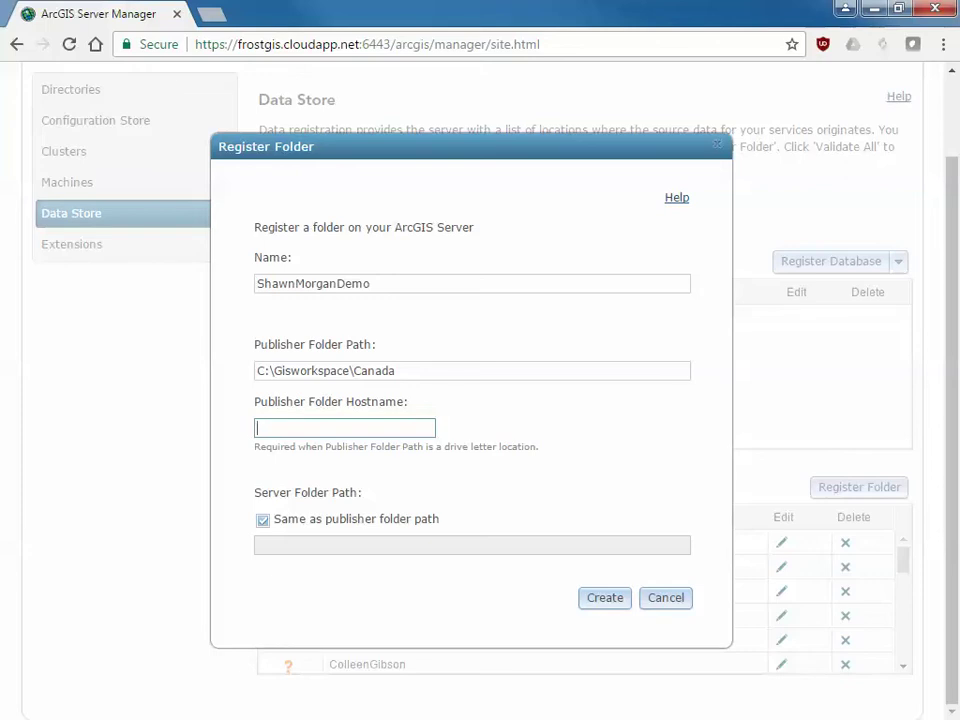
Look up the computer name F2153018 in the computer's system properties
{"action": "key", "text": "alt+Tab"}
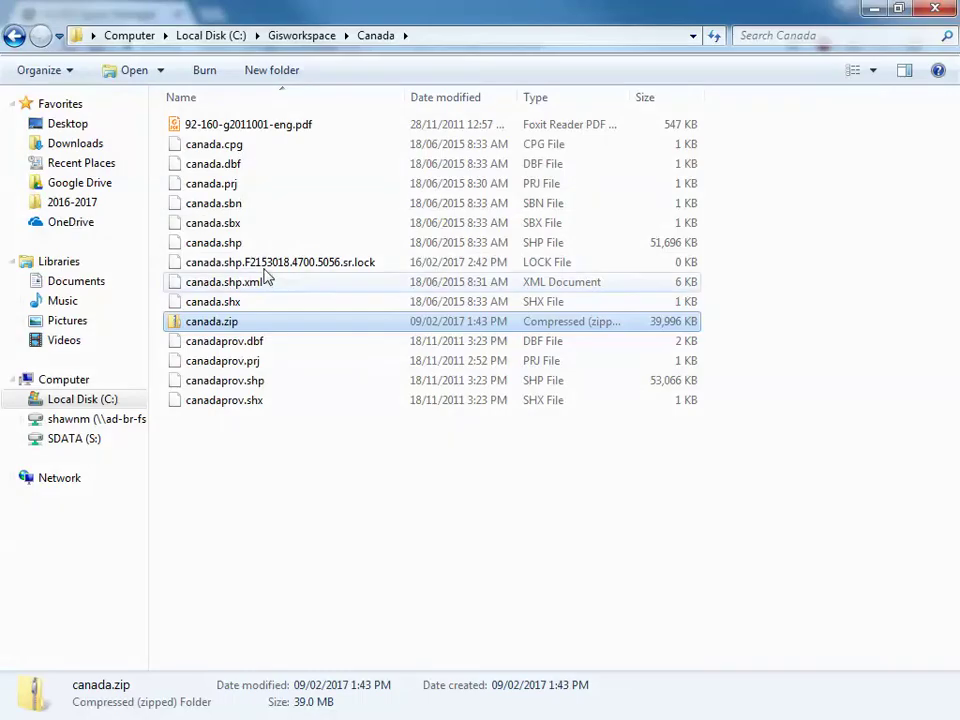
{"action": "right_click", "coordinate": [72, 378]}
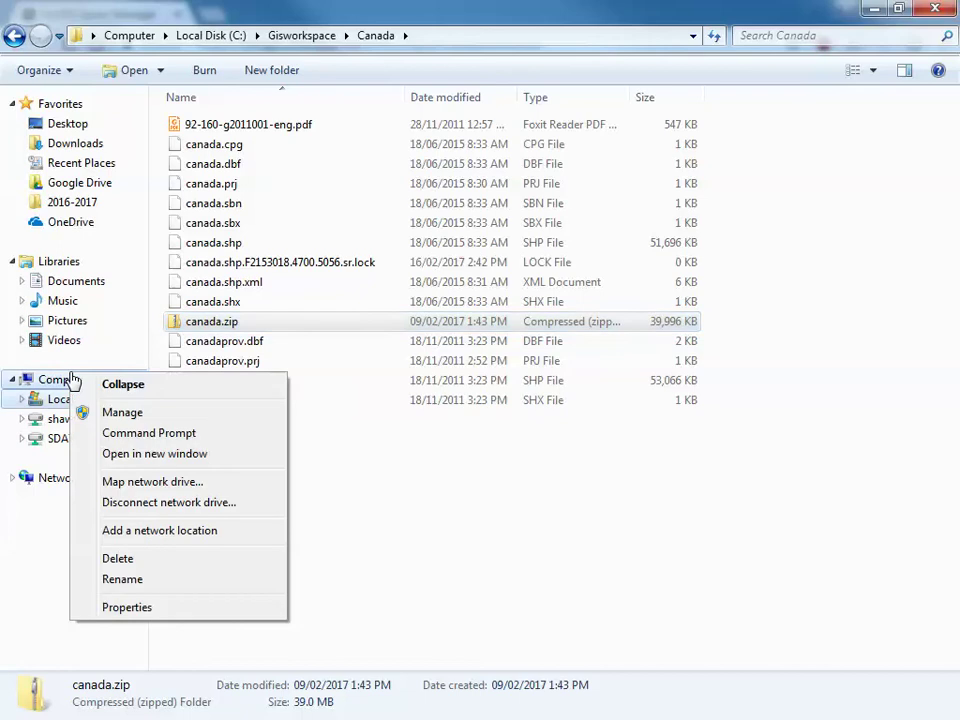
{"action": "left_click", "coordinate": [116, 612]}
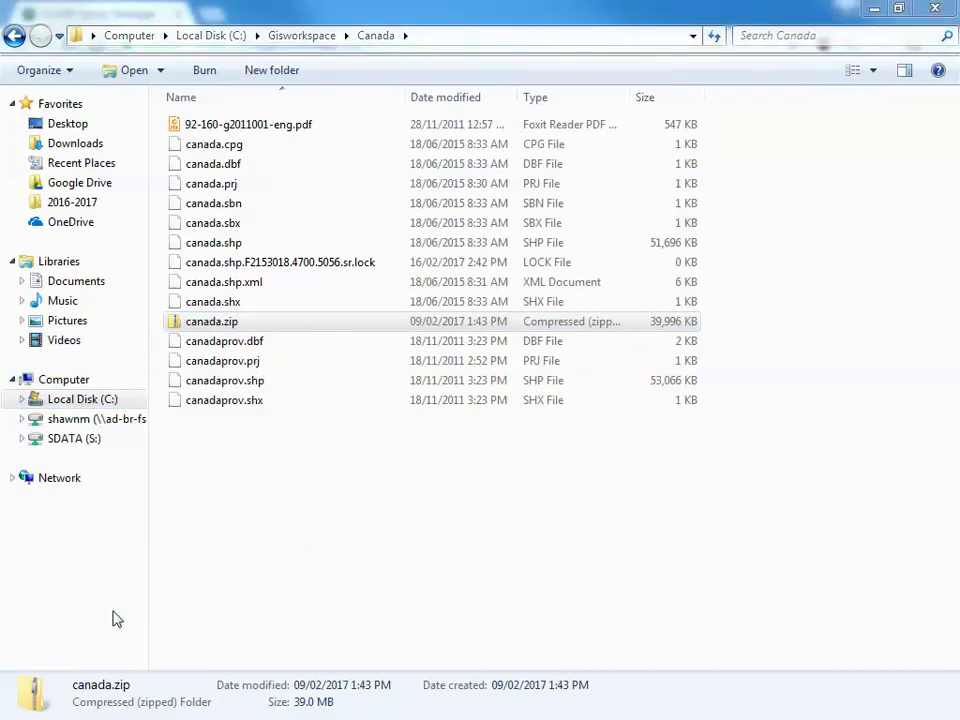
{"action": "left_click_drag", "start_coordinate": [236, 171], "coordinate": [622, 54]}
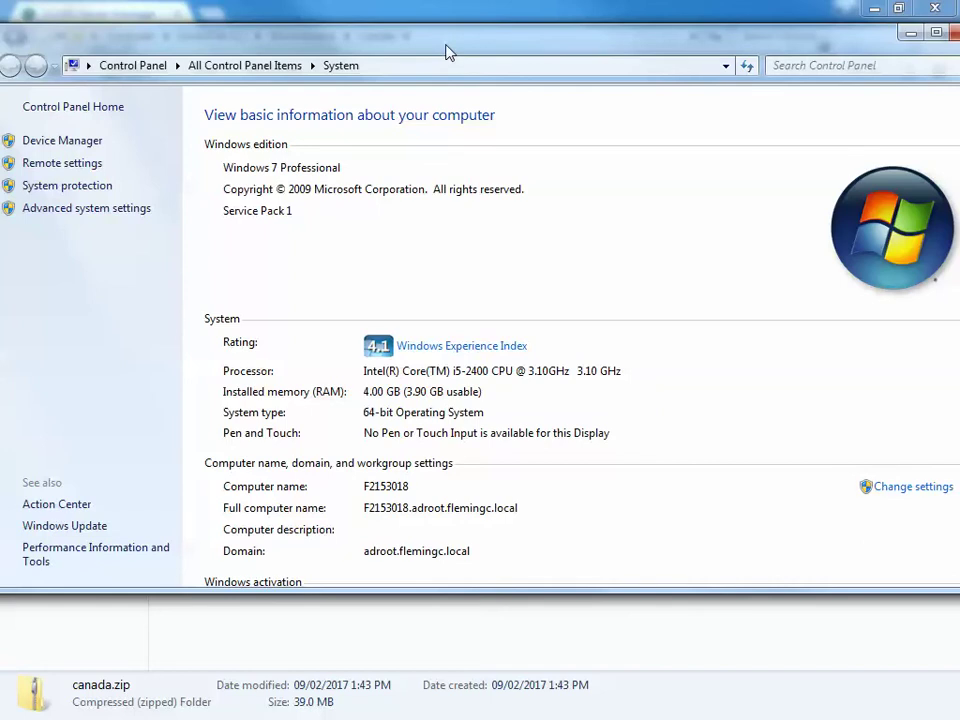
{"action": "left_click_drag", "start_coordinate": [447, 52], "coordinate": [429, 51]}
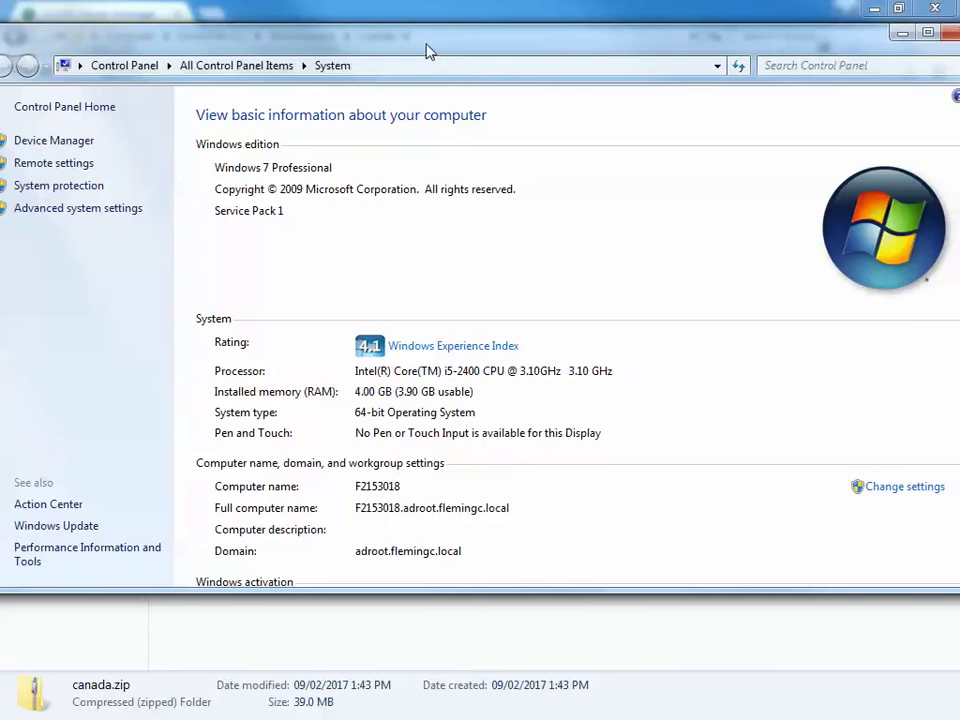
{"action": "key", "text": "alt+F4"}
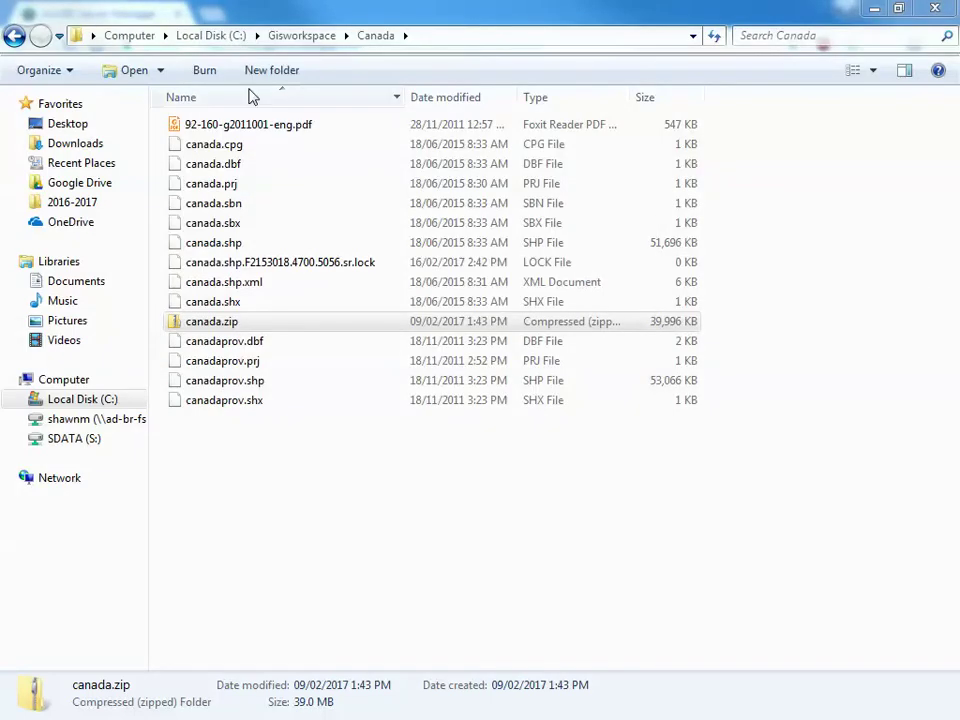
{"action": "left_click", "coordinate": [873, 8]}
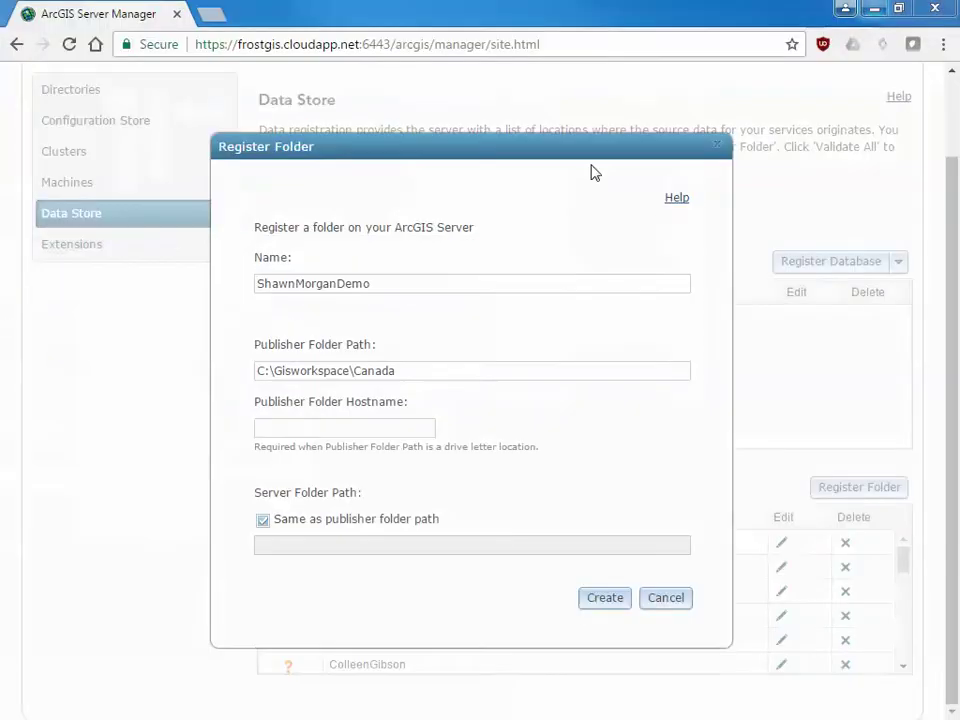
Enter F2153018 as the publisher folder hostname
{"action": "left_click", "coordinate": [315, 428]}
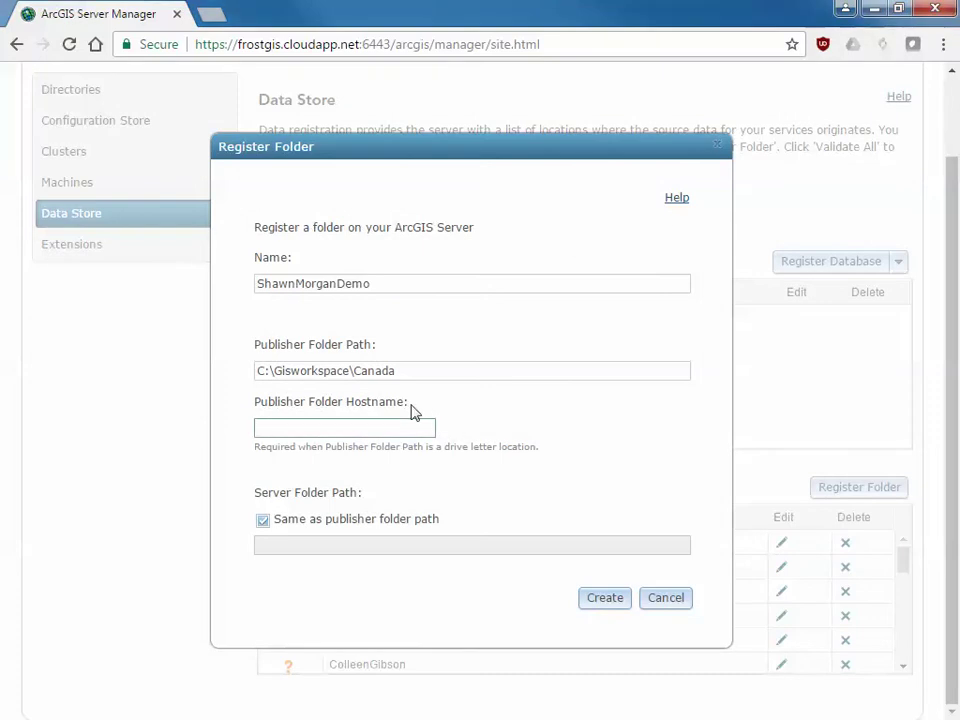
{"action": "type", "text": "F2153018"}
{"action": "left_click", "coordinate": [265, 551]}
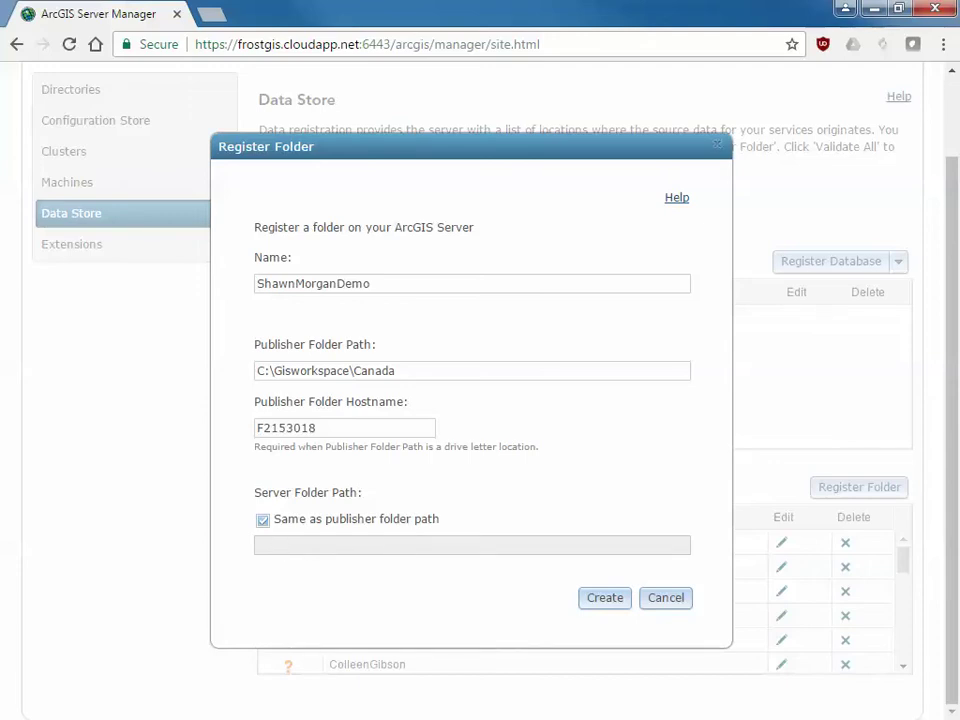
On the remote server, clear the file selection and show the Canada folder's full path
{"action": "key", "text": "alt+Tab"}
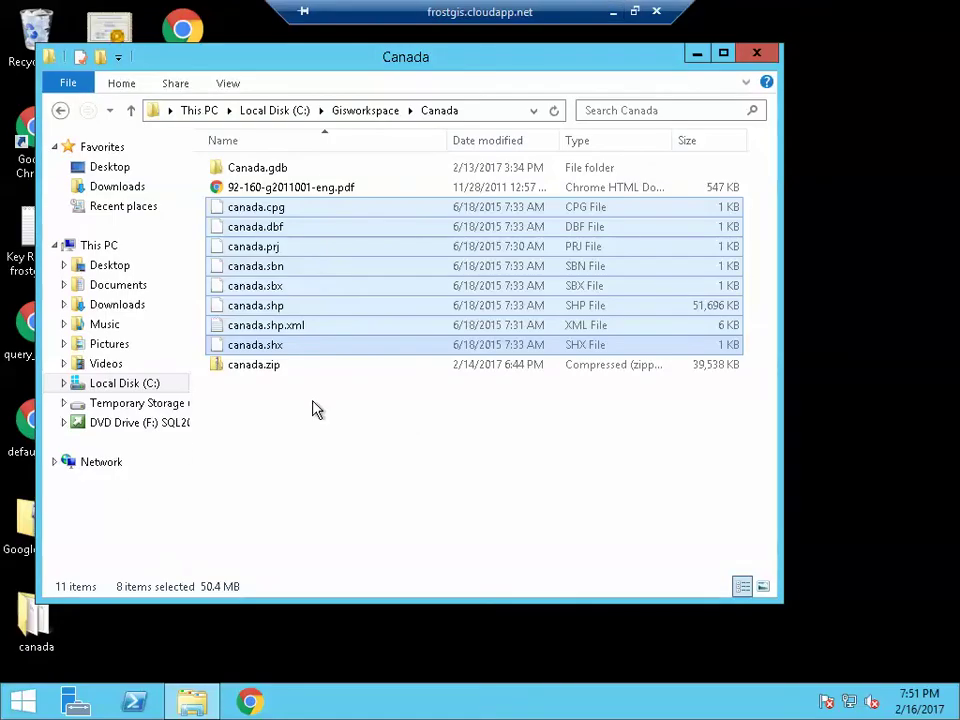
{"action": "left_click", "coordinate": [343, 398]}
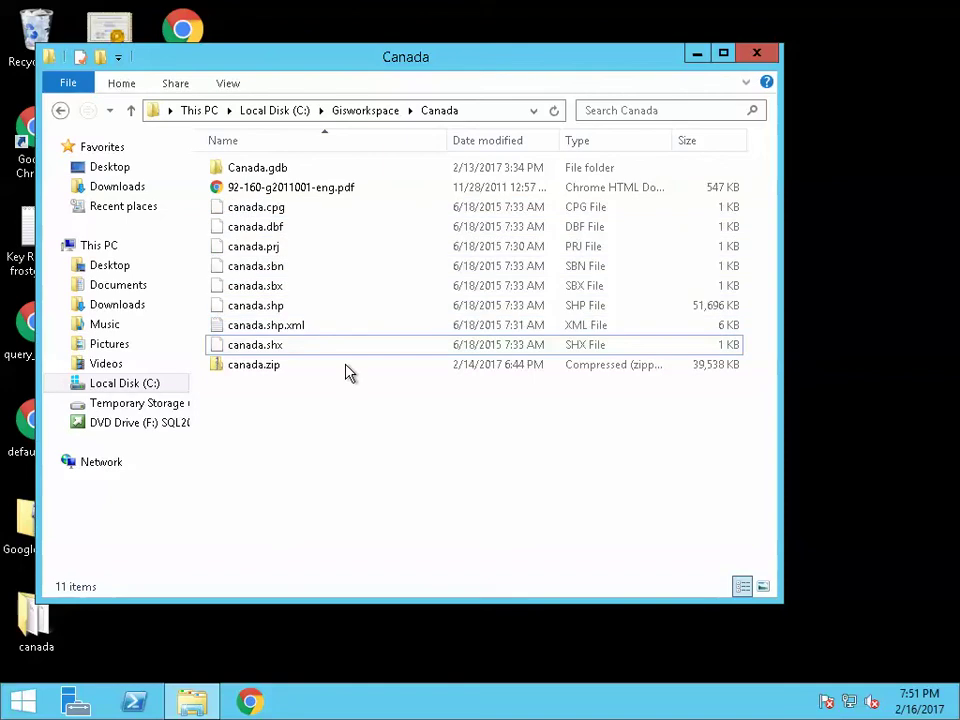
{"action": "left_click", "coordinate": [477, 110]}
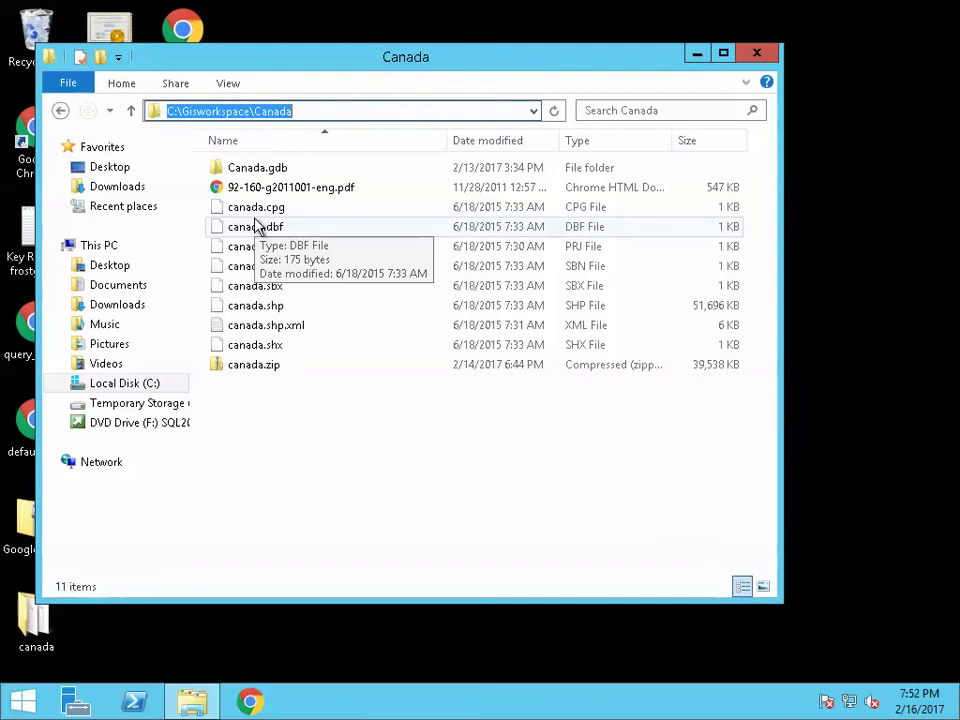
{"action": "mouse_move", "coordinate": [570, 9]}
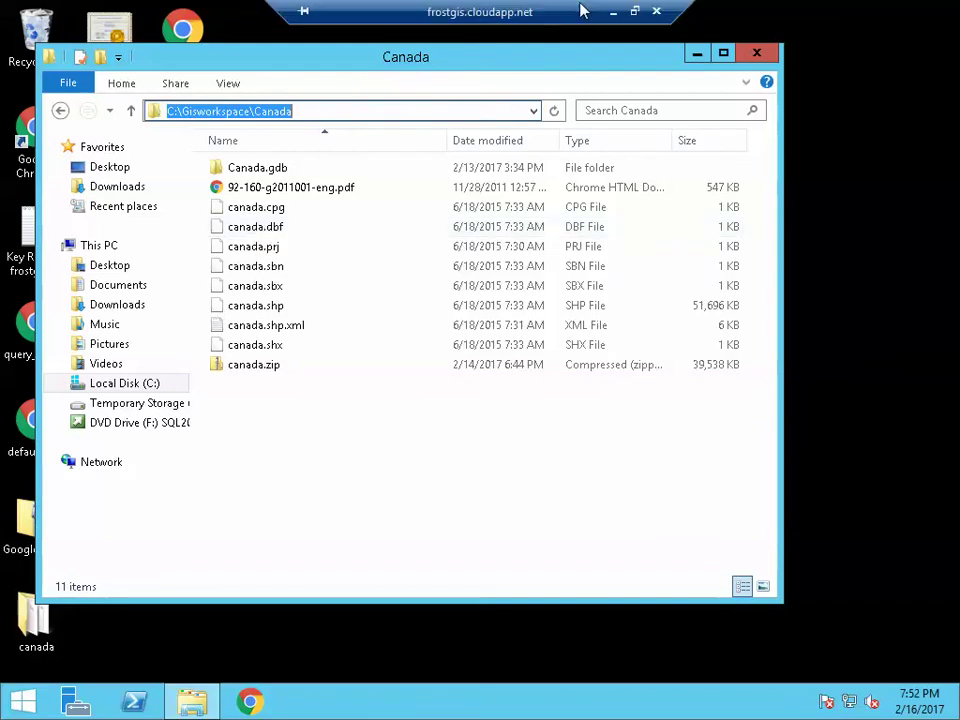
{"action": "left_click", "coordinate": [610, 17]}
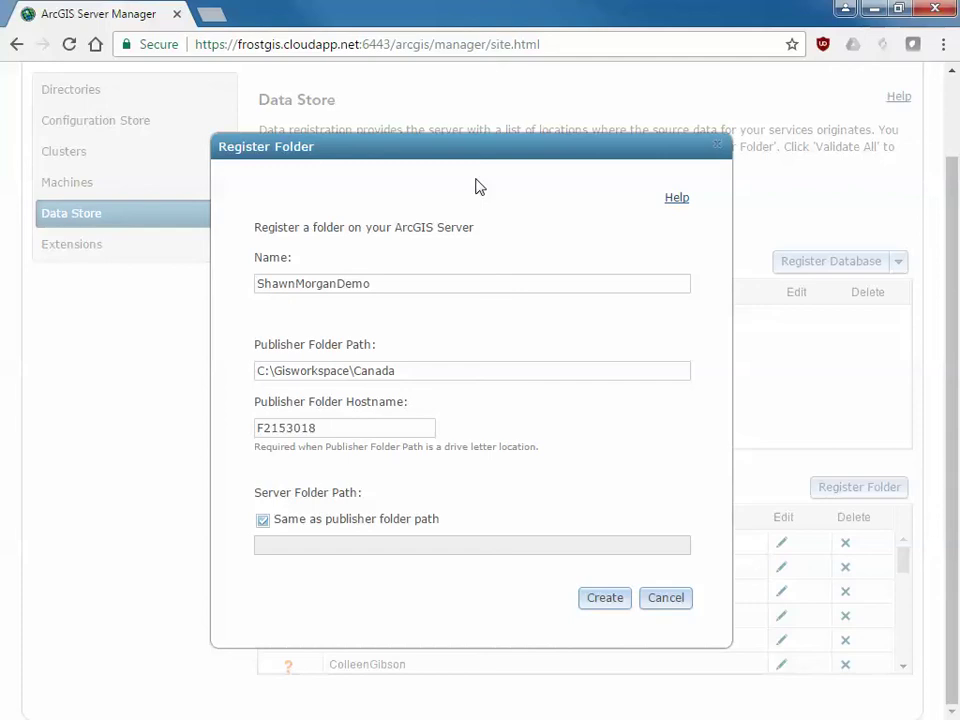
{"action": "left_click", "coordinate": [426, 369]}
{"action": "left_click_drag", "start_coordinate": [426, 369], "coordinate": [218, 371]}
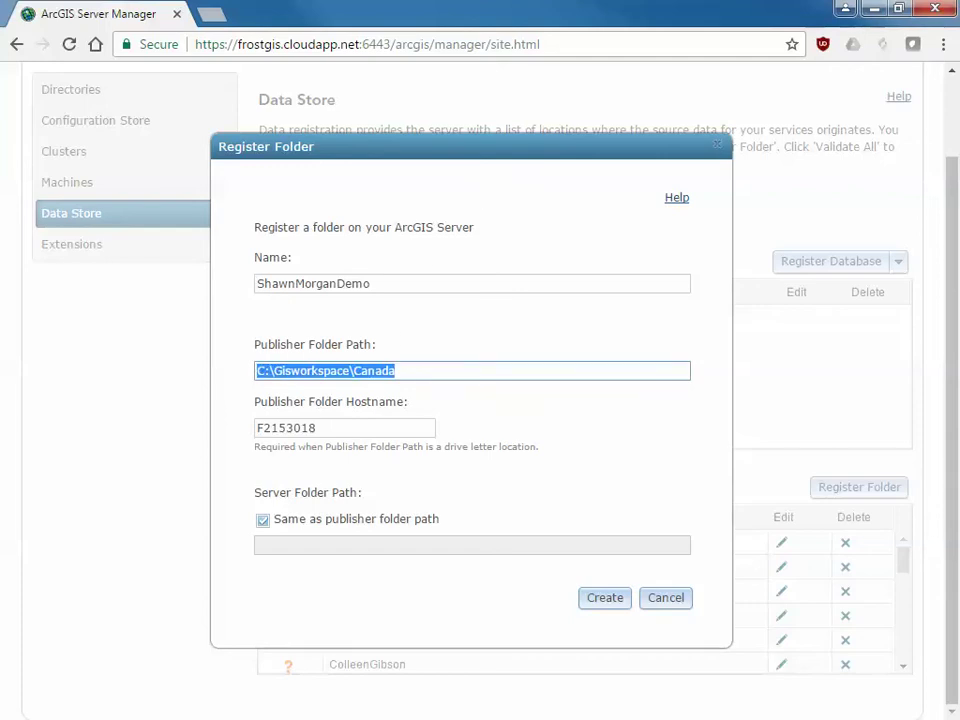
{"action": "key", "text": "alt+Tab"}
{"action": "left_click", "coordinate": [478, 110]}
{"action": "key", "text": "ctrl+c"}
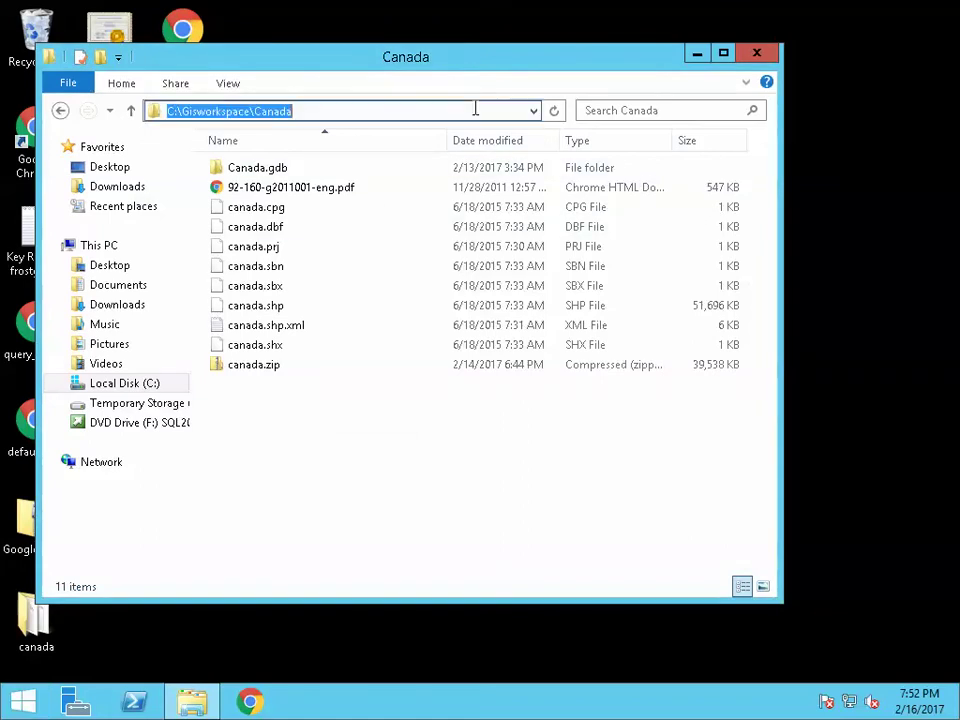
{"action": "left_click", "coordinate": [475, 110]}
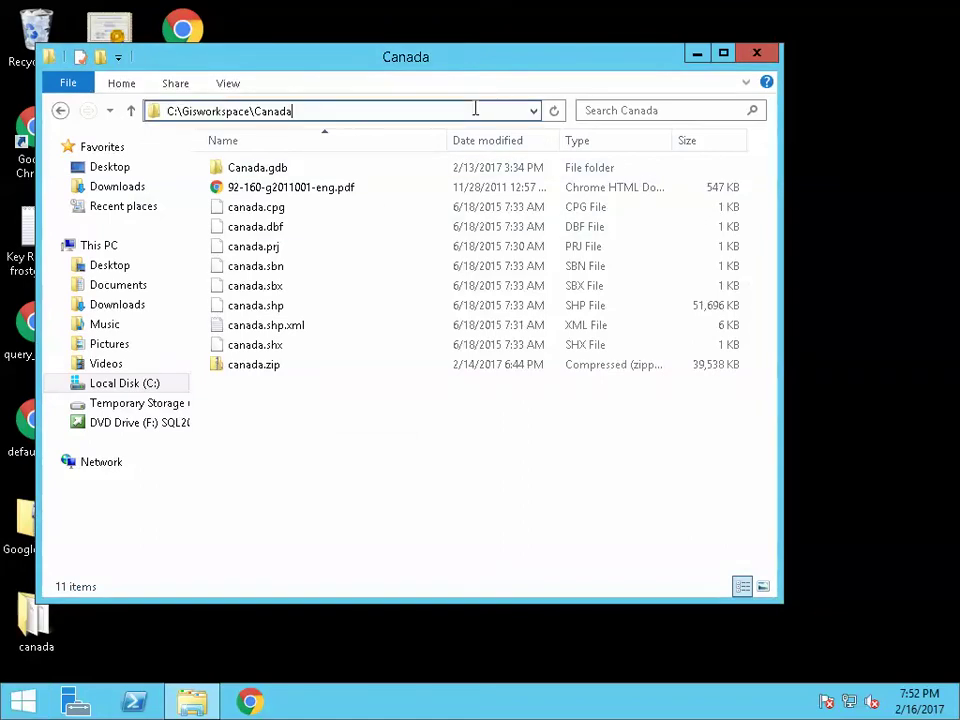
{"action": "key", "text": "Escape"}
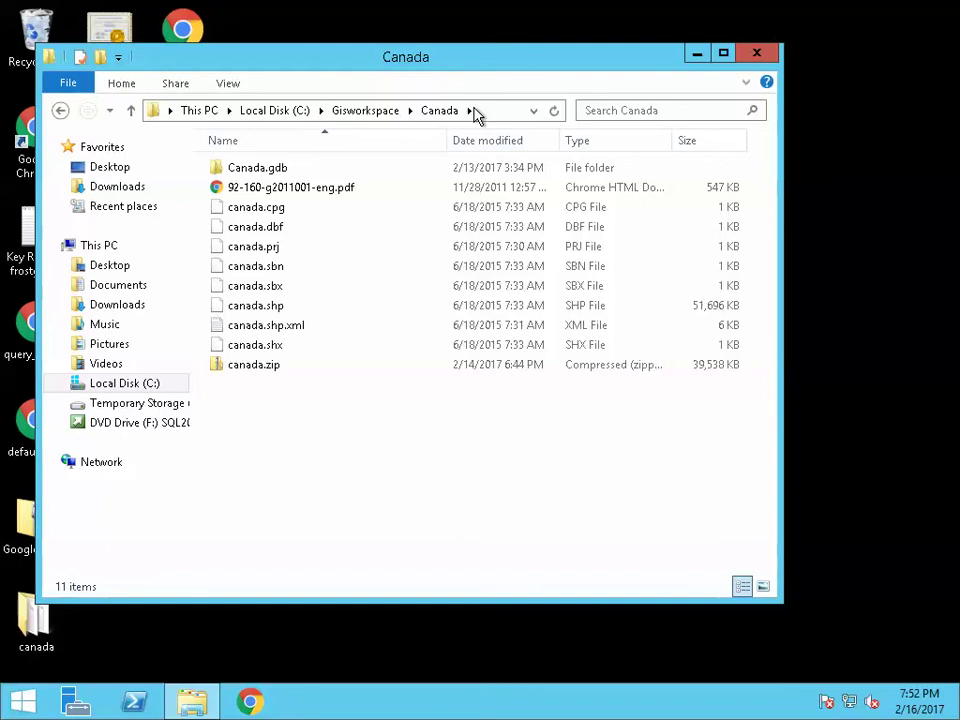
{"action": "left_click", "coordinate": [613, 13]}
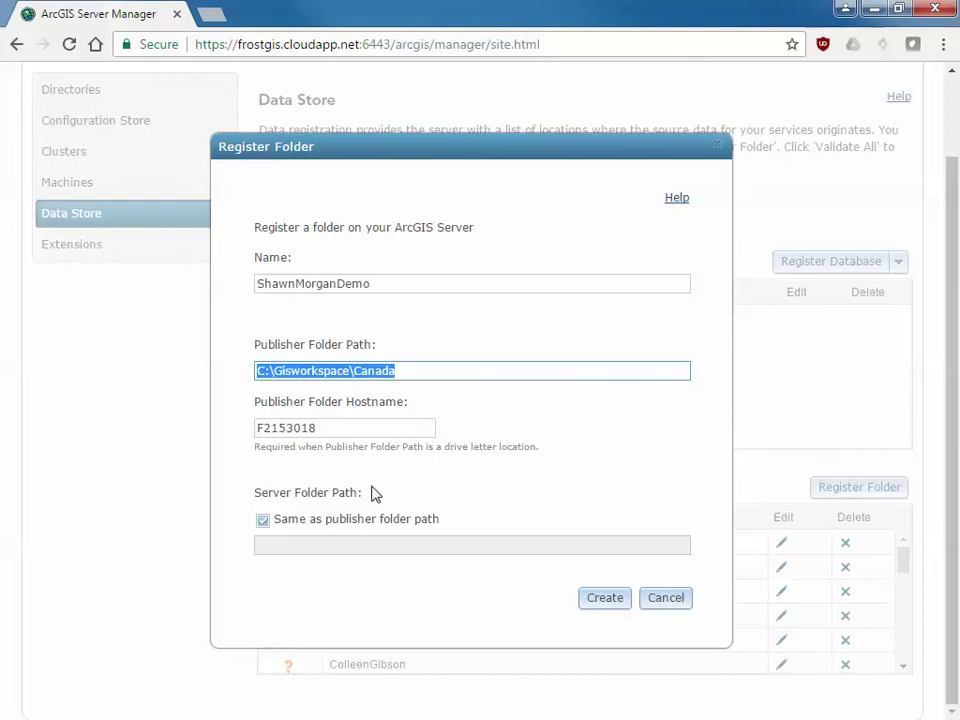
Set the server folder path to C:\Gisworkspace\Canada, create the registration, and minimize the browser
{"action": "left_click", "coordinate": [262, 520]}
{"action": "left_click", "coordinate": [276, 547]}
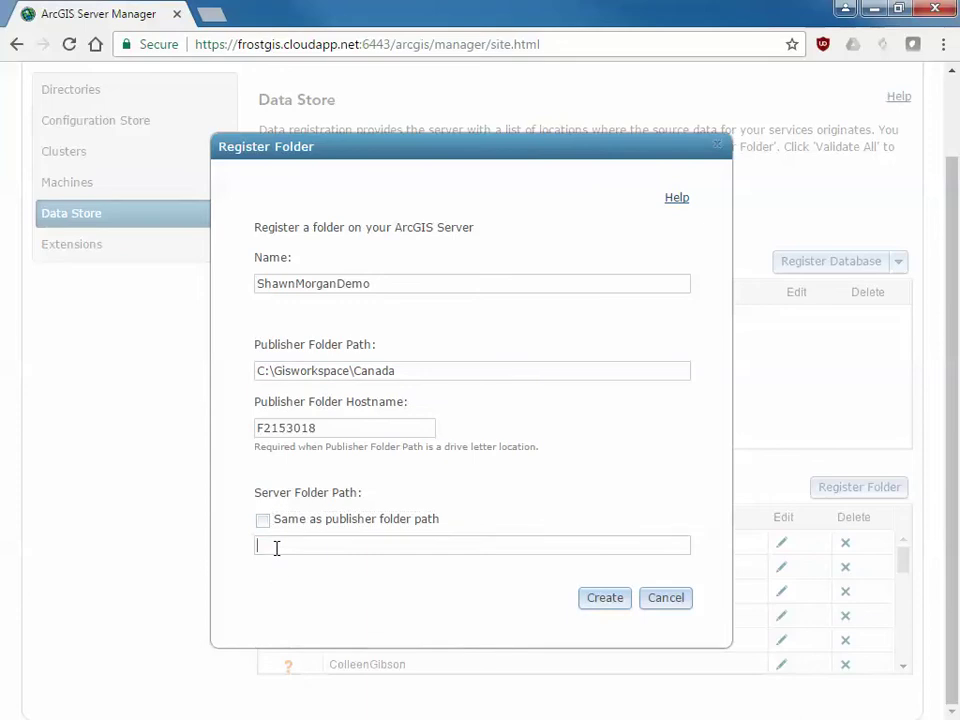
{"action": "key", "text": "ctrl+v"}
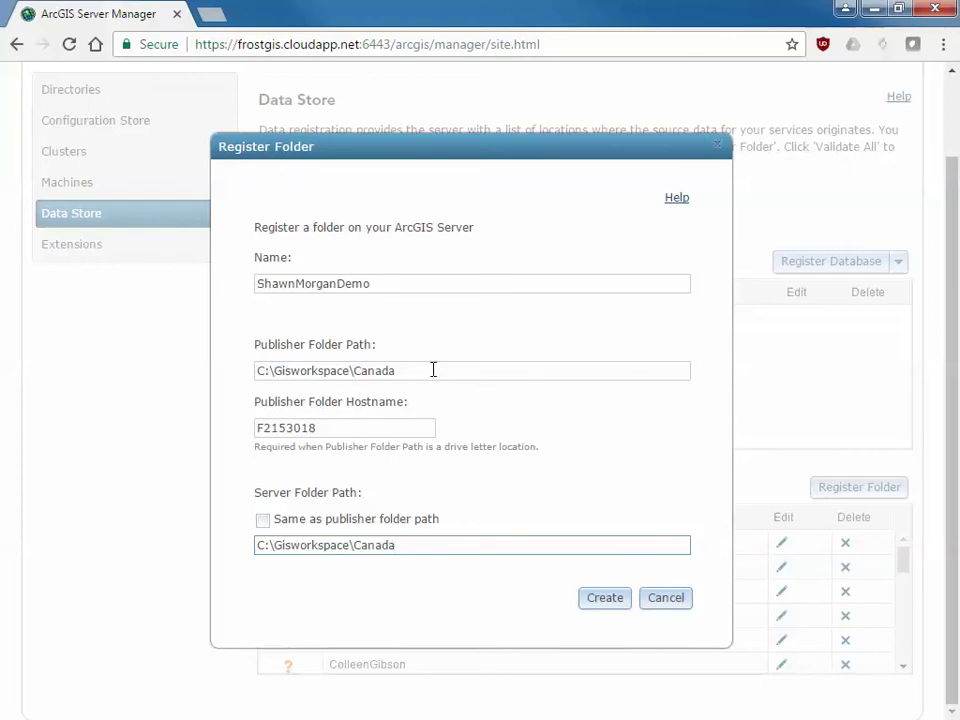
{"action": "left_click", "coordinate": [264, 522]}
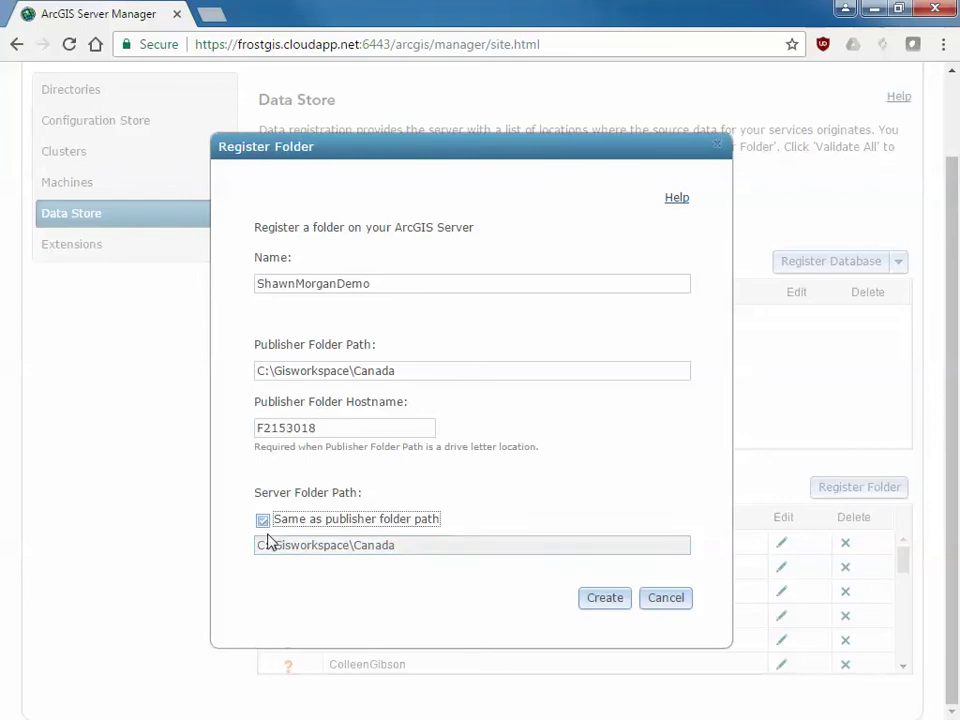
{"action": "left_click", "coordinate": [600, 600]}
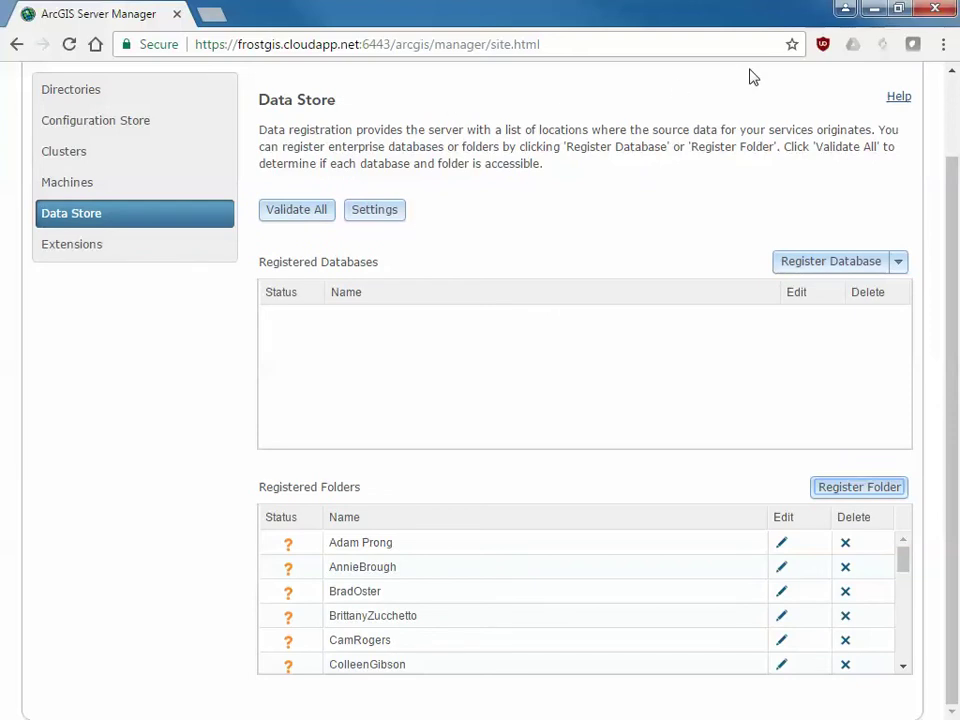
{"action": "left_click", "coordinate": [872, 12]}
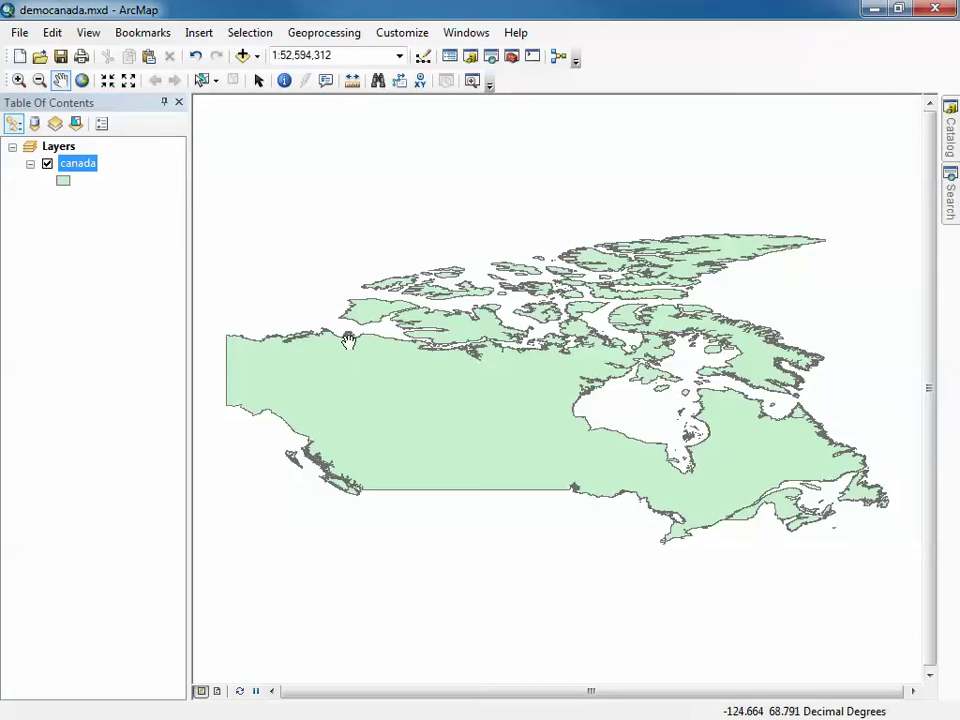
Choose File > Share As > Service to publish the democanada map as a service
{"action": "left_click", "coordinate": [20, 32]}
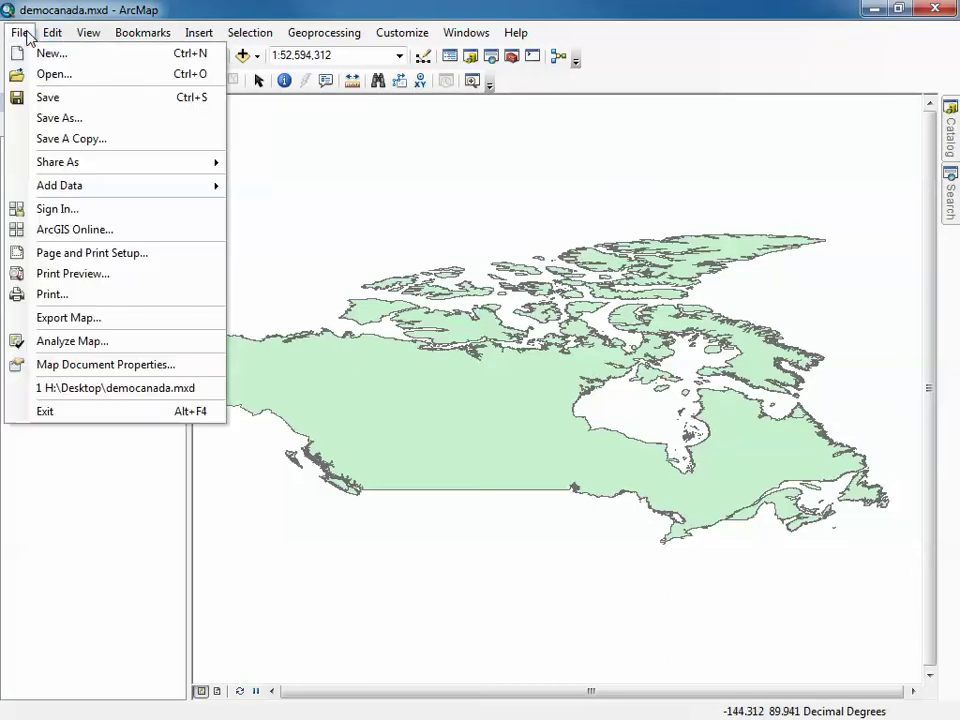
{"action": "mouse_move", "coordinate": [56, 166]}
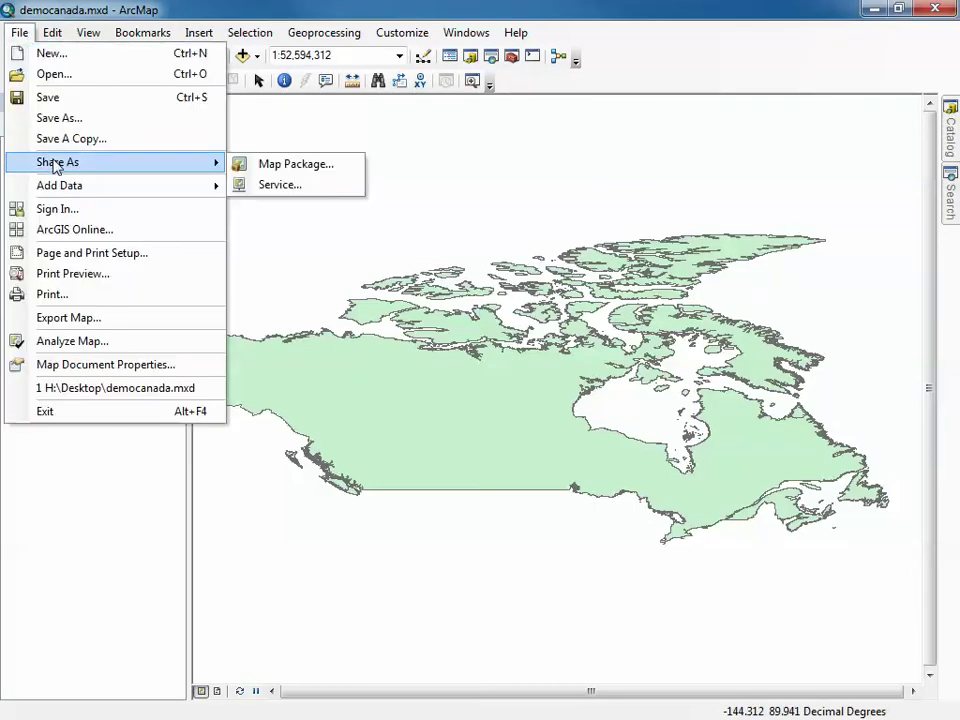
{"action": "left_click", "coordinate": [280, 186]}
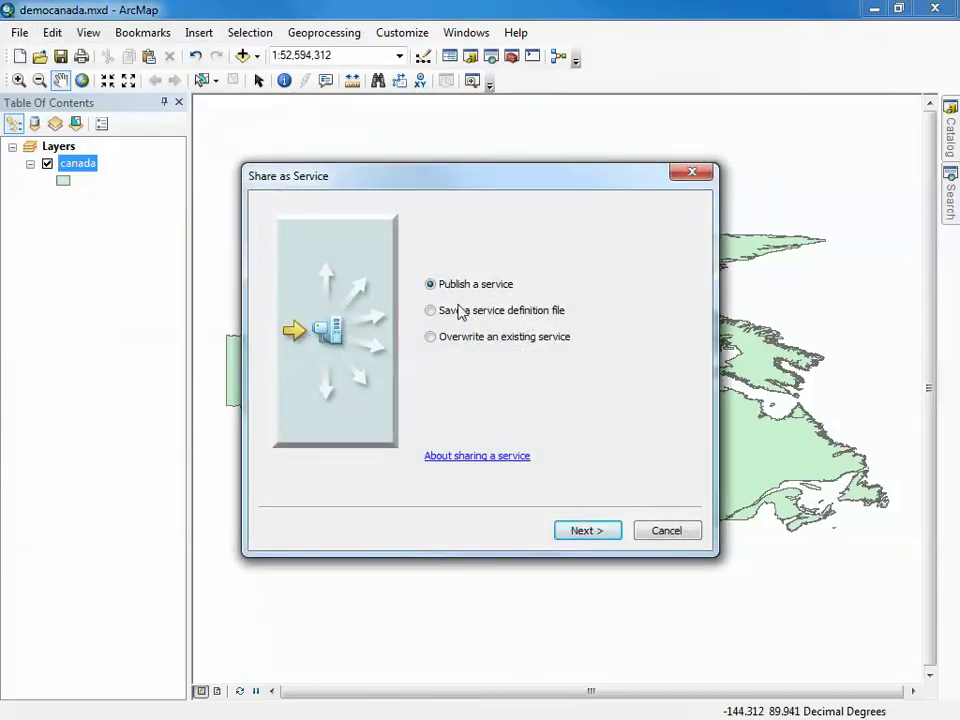
Choose to create a new server connection and launch the Add ArcGIS Server wizard
{"action": "left_click", "coordinate": [588, 530]}
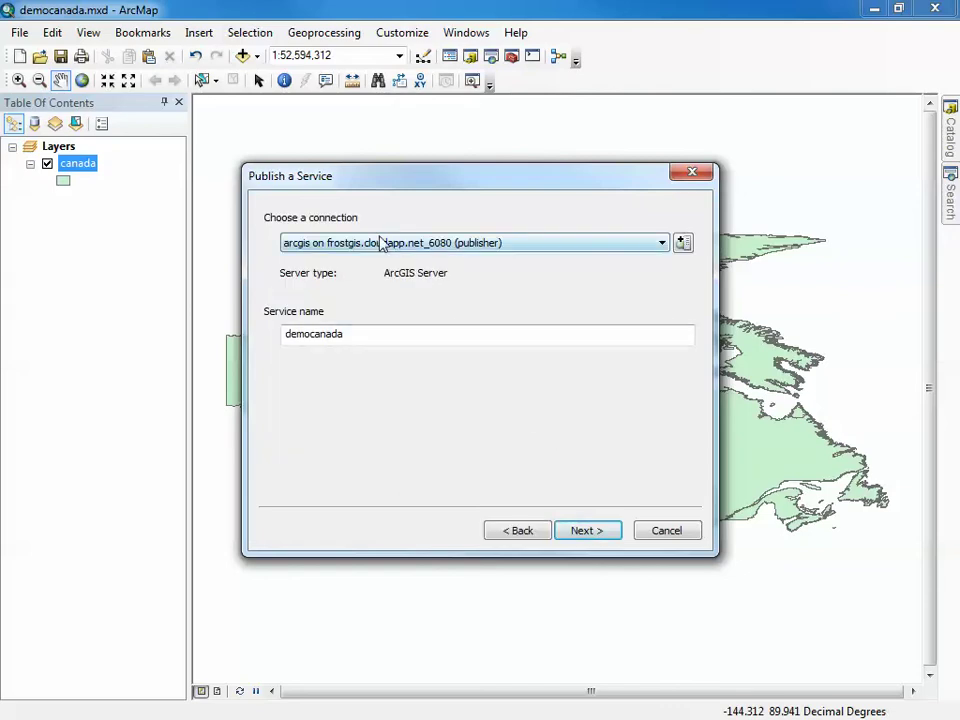
{"action": "left_click", "coordinate": [662, 243]}
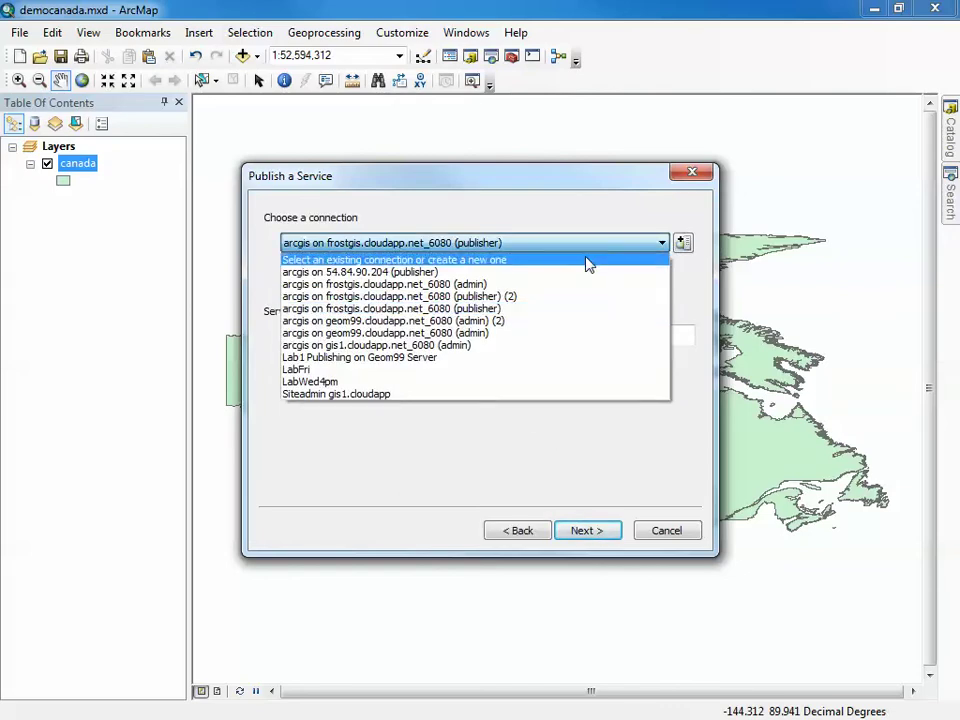
{"action": "left_click", "coordinate": [589, 262]}
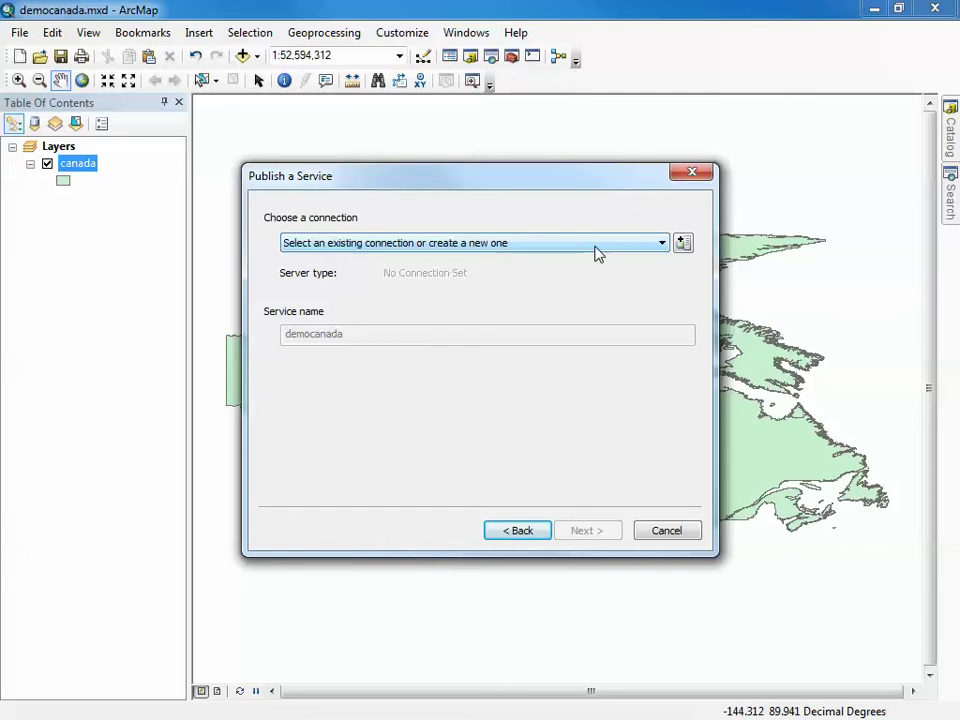
{"action": "left_click", "coordinate": [684, 244]}
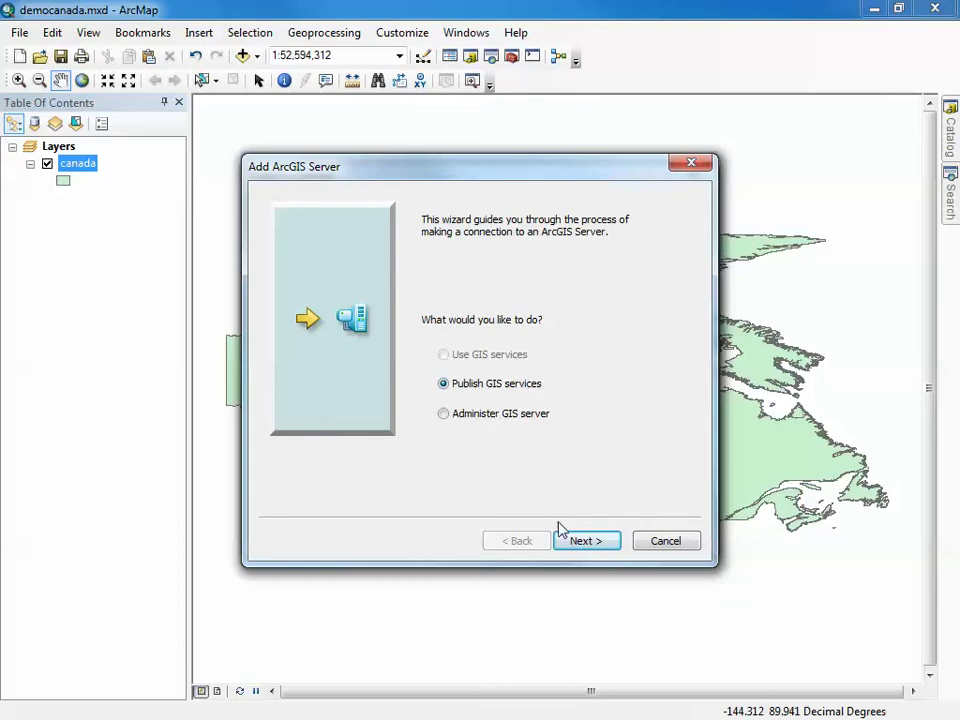
Enter the server URL frostgis.cloudapp.net:6080/arcgis
{"action": "left_click", "coordinate": [587, 545]}
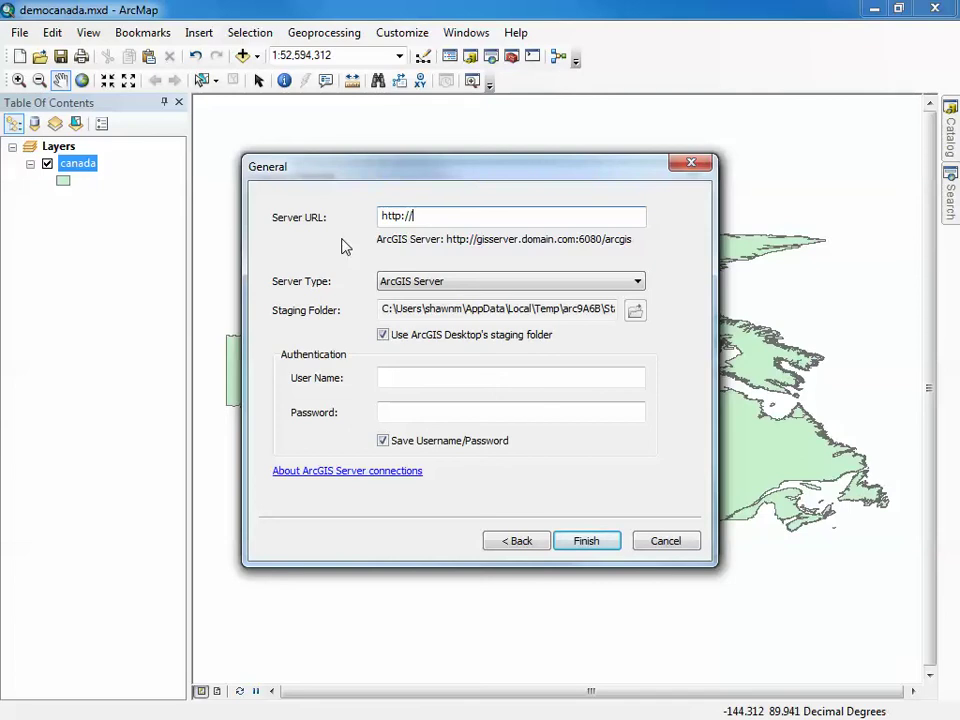
{"action": "type", "text": "frosthis"}
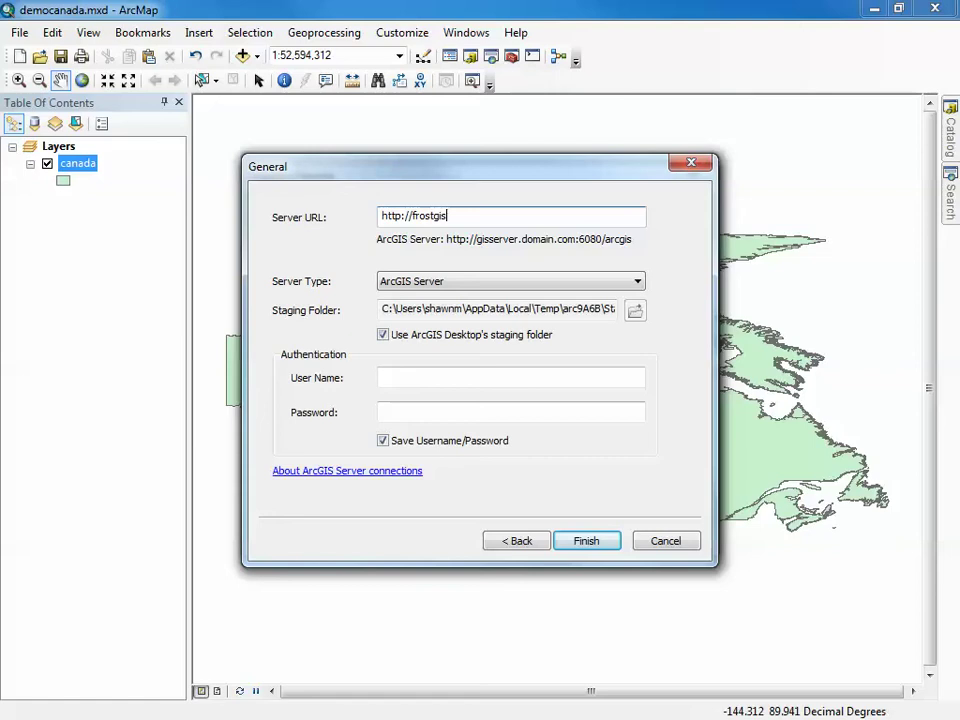
{"action": "type", "text": ".cloudapp.net:60"}
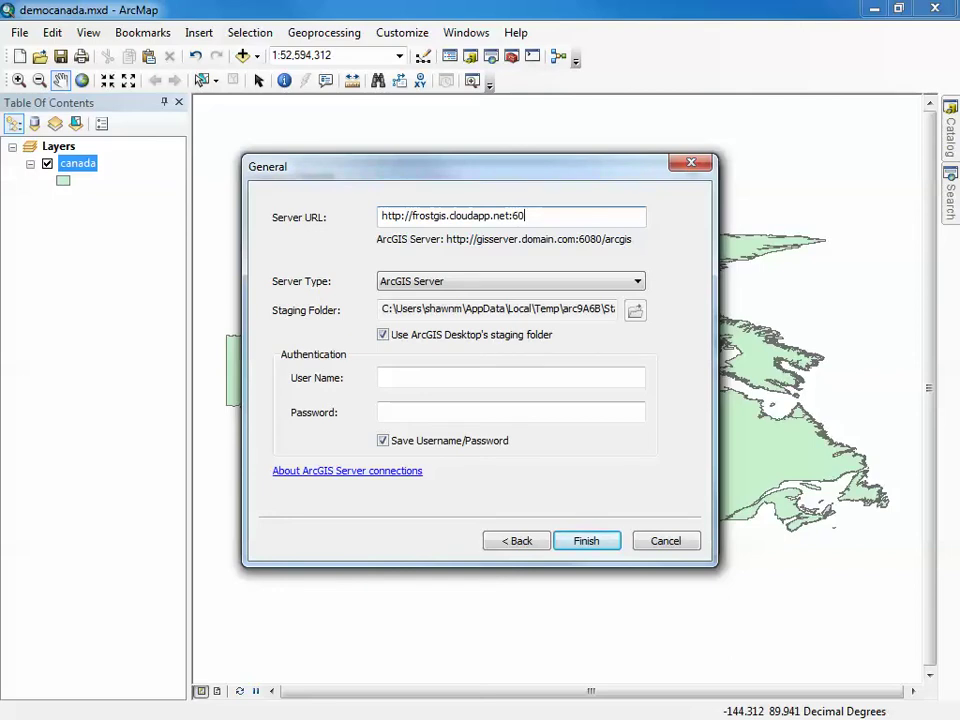
{"action": "type", "text": "80"}
{"action": "type", "text": "/arcgis"}
Change the server URL to https on port 6443
{"action": "left_click", "coordinate": [398, 215]}
{"action": "type", "text": "s"}
{"action": "left_click_drag", "start_coordinate": [540, 215], "coordinate": [517, 215]}
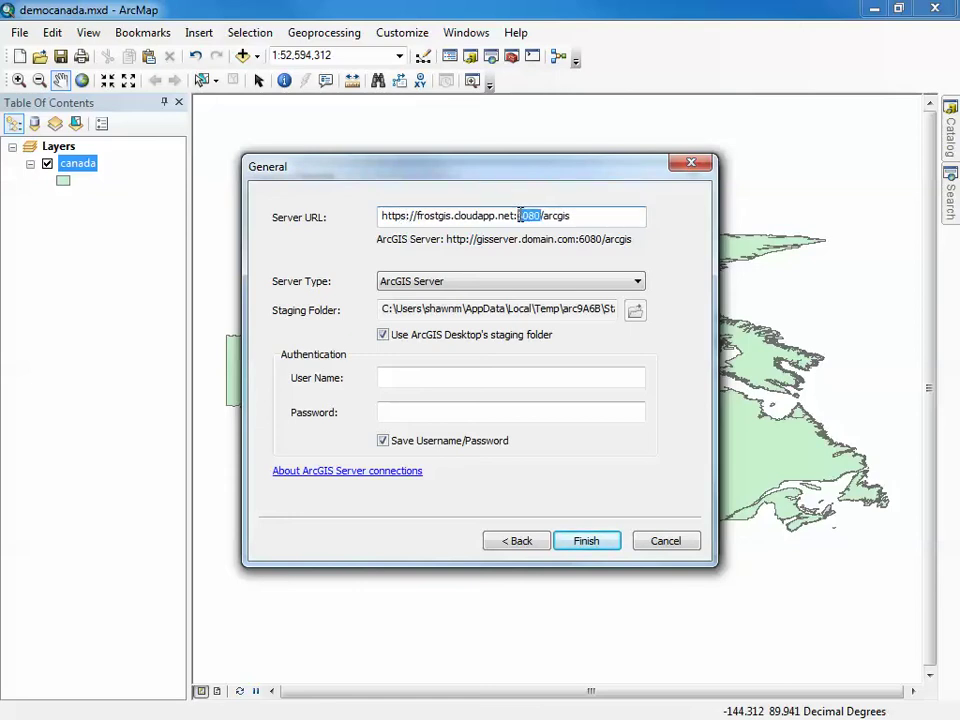
{"action": "type", "text": "5"}
{"action": "type", "text": "443"}
{"action": "double_click", "coordinate": [400, 215]}
{"action": "left_click_drag", "start_coordinate": [548, 214], "coordinate": [516, 216]}
Enter the admin user name and password and finish creating the connection
{"action": "left_click", "coordinate": [434, 376]}
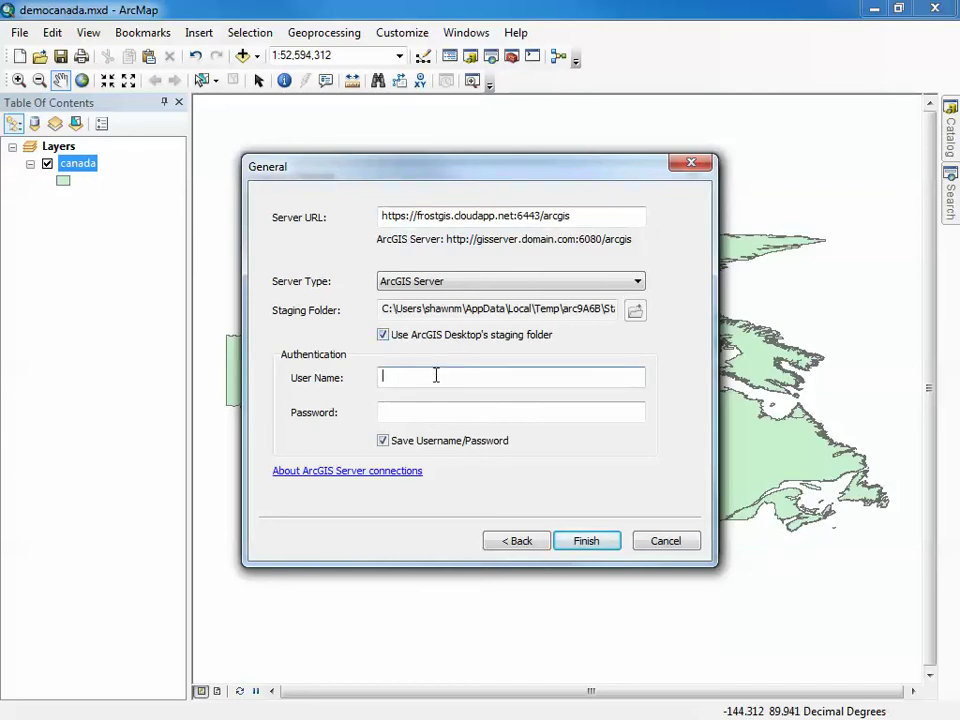
{"action": "type", "text": "siteadmin"}
{"action": "key", "text": "Tab"}
{"action": "type", "text": "•••••"}
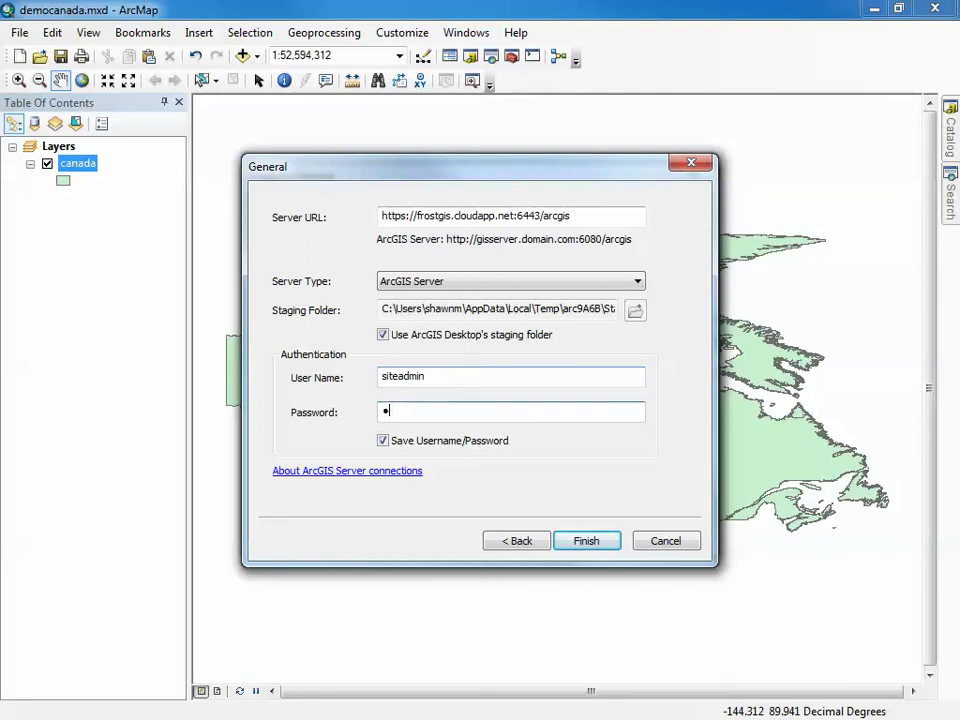
{"action": "type", "text": "••••"}
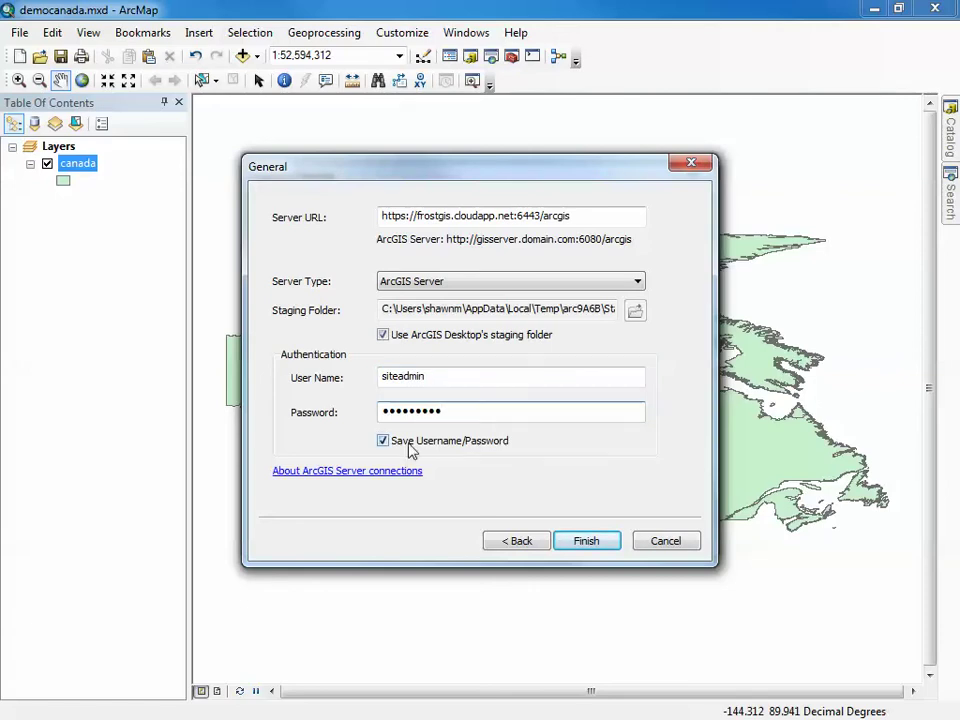
{"action": "left_click", "coordinate": [593, 542]}
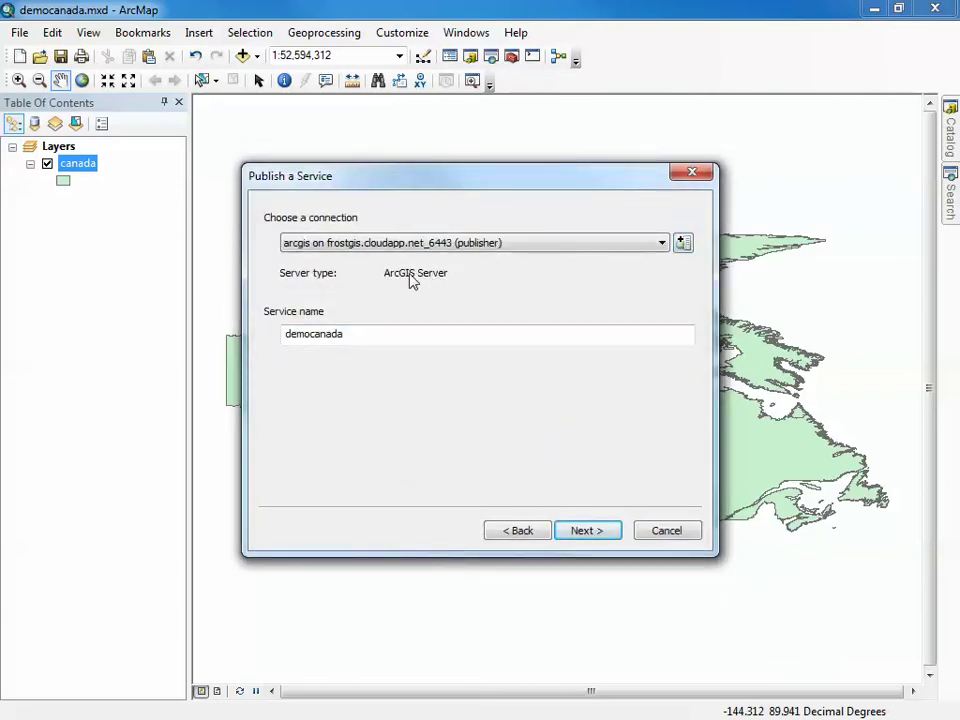
Rename the service to DemoCanadaVideo and keep [root] as the existing destination folder
{"action": "left_click", "coordinate": [381, 332]}
{"action": "double_click", "coordinate": [388, 330]}
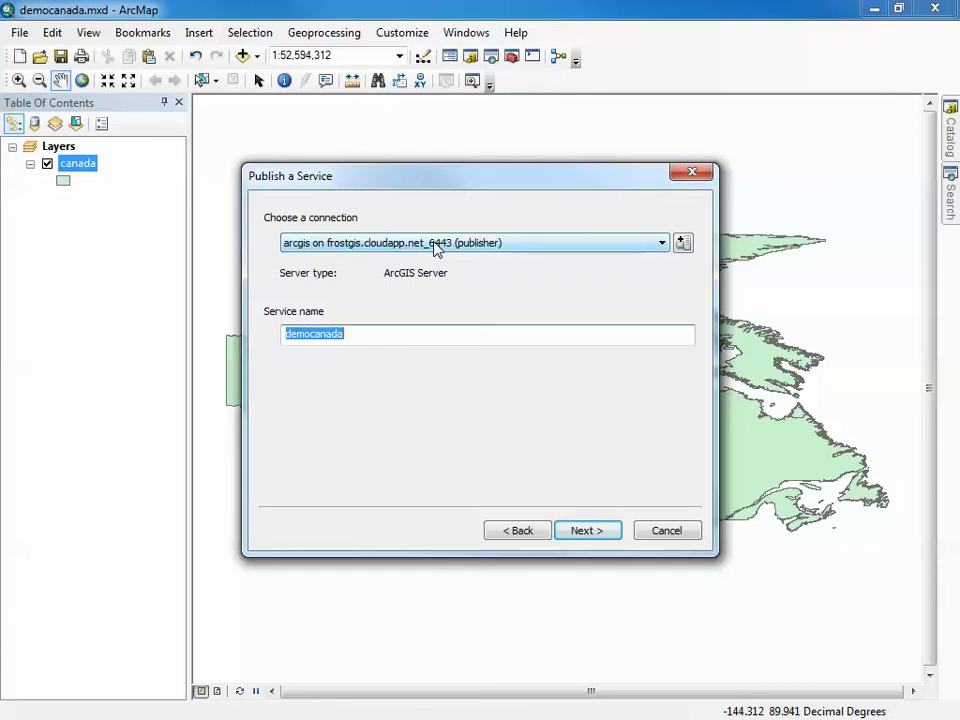
{"action": "type", "text": "DemoCana"}
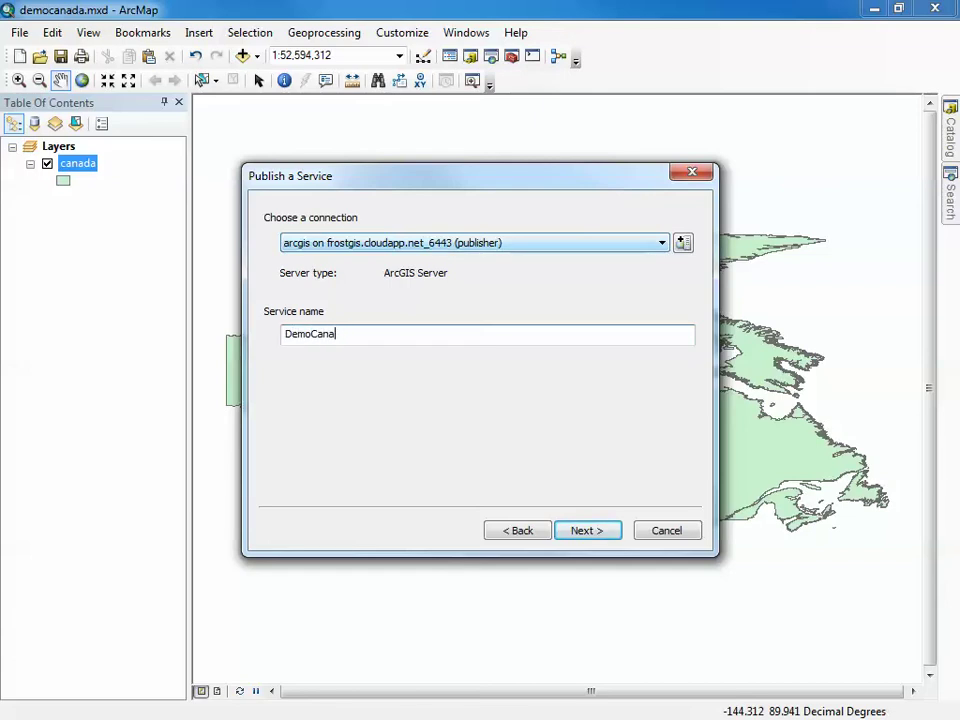
{"action": "type", "text": "daVideo"}
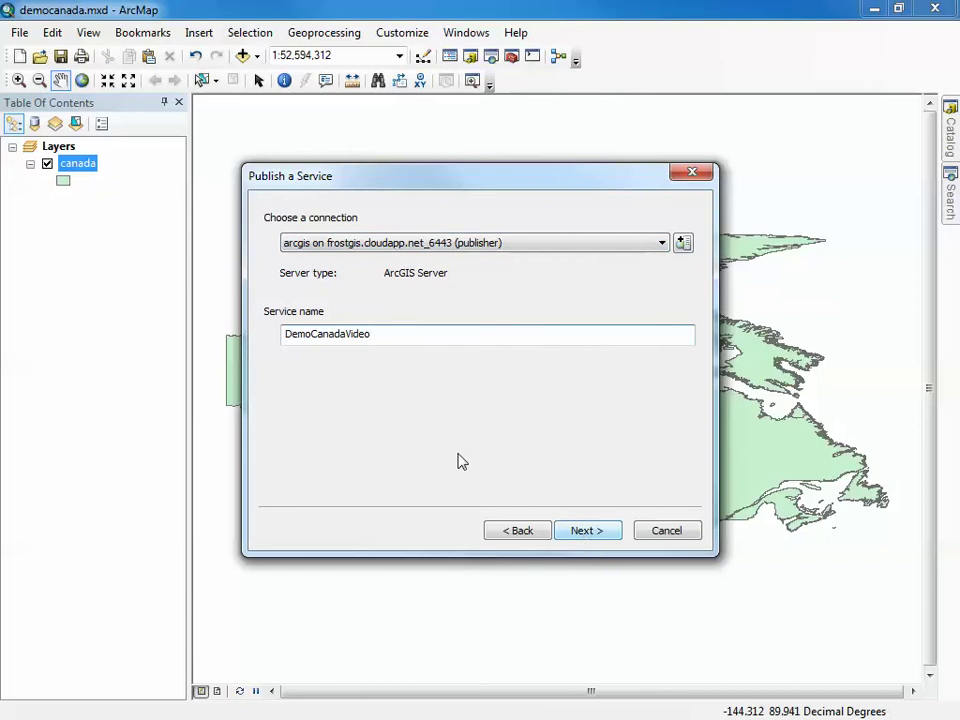
{"action": "left_click", "coordinate": [605, 535]}
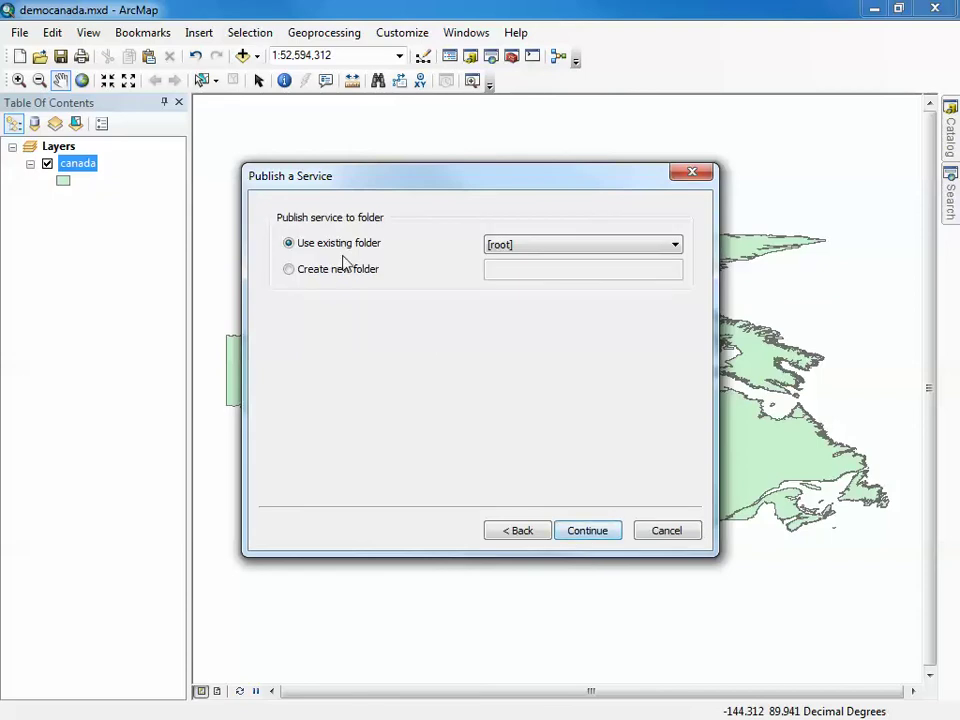
{"action": "left_click", "coordinate": [549, 247]}
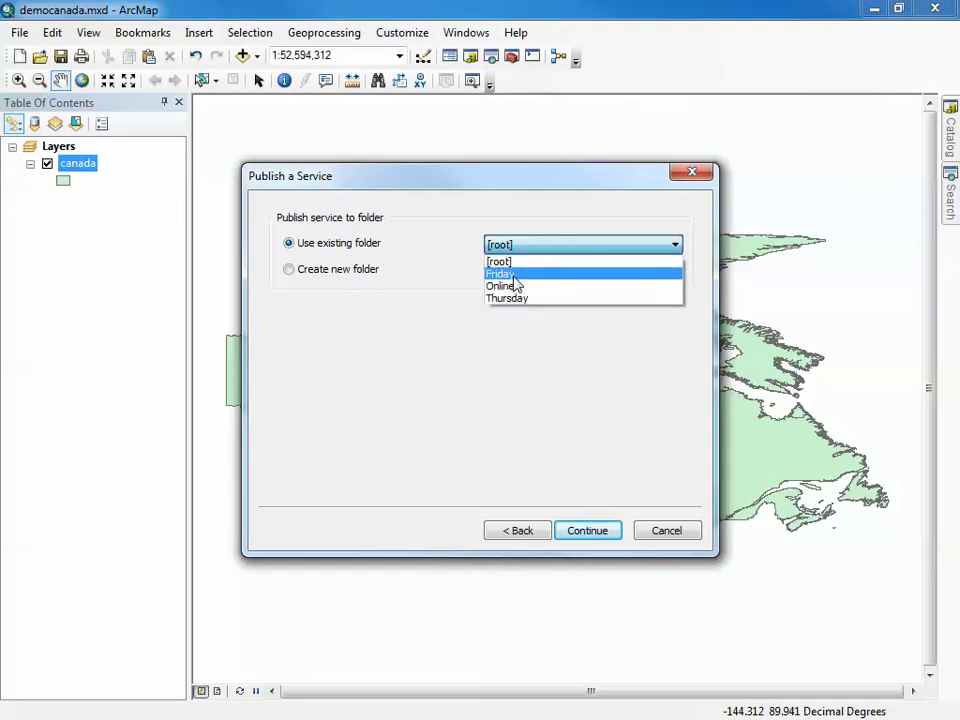
{"action": "left_click", "coordinate": [516, 250]}
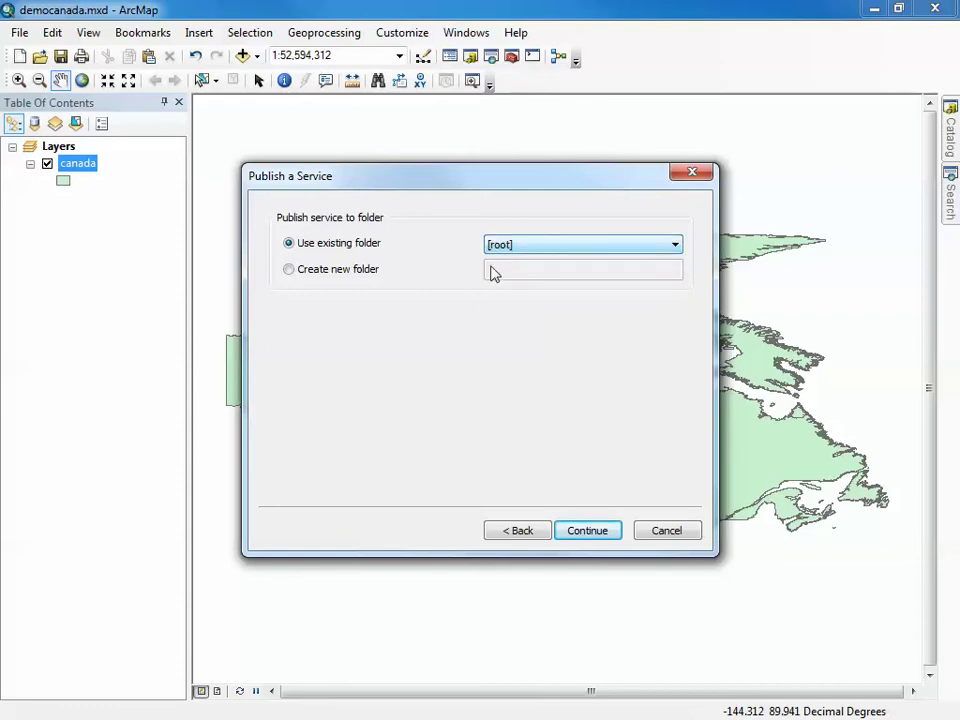
{"action": "left_click", "coordinate": [583, 530]}
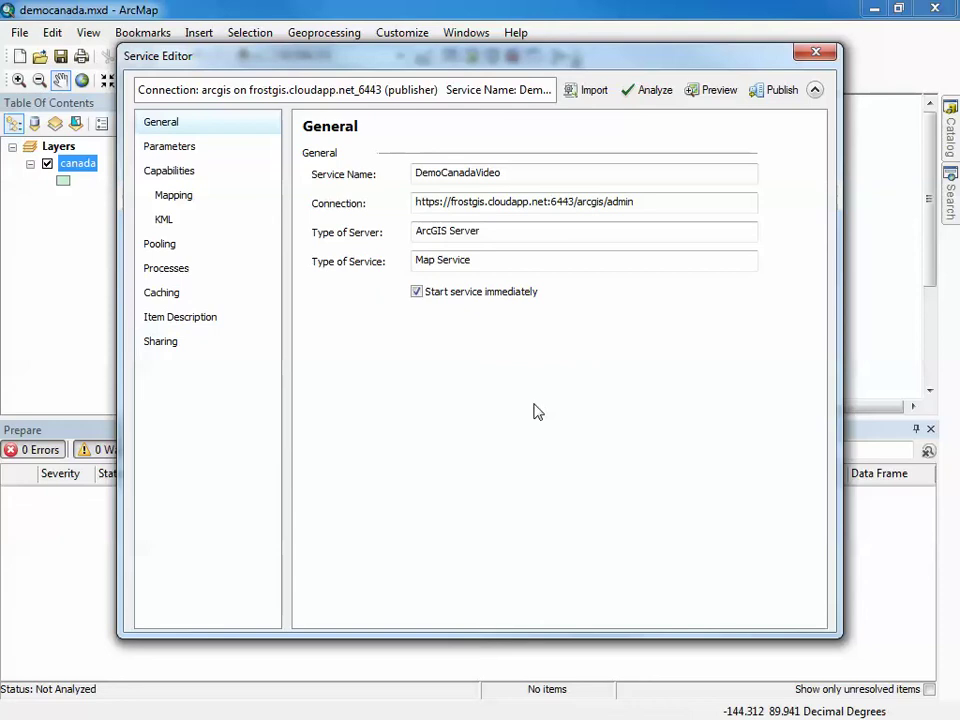
Analyze the DemoCanadaVideo draft and collapse the editor to review 0 errors, 2 warnings, 1 message
{"action": "left_click", "coordinate": [648, 90]}
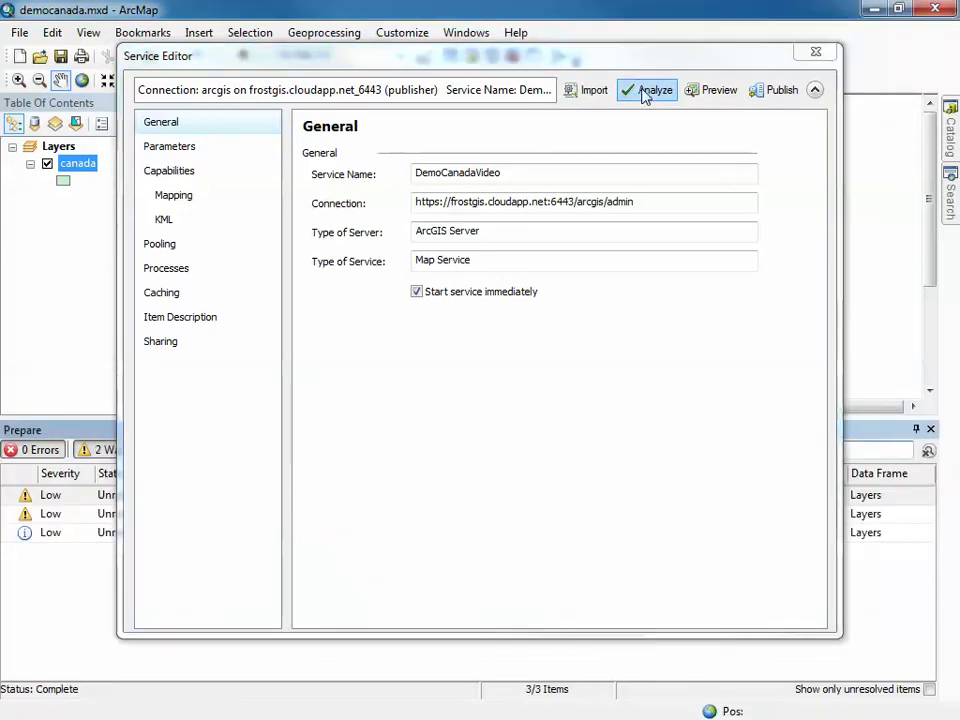
{"action": "left_click", "coordinate": [812, 92]}
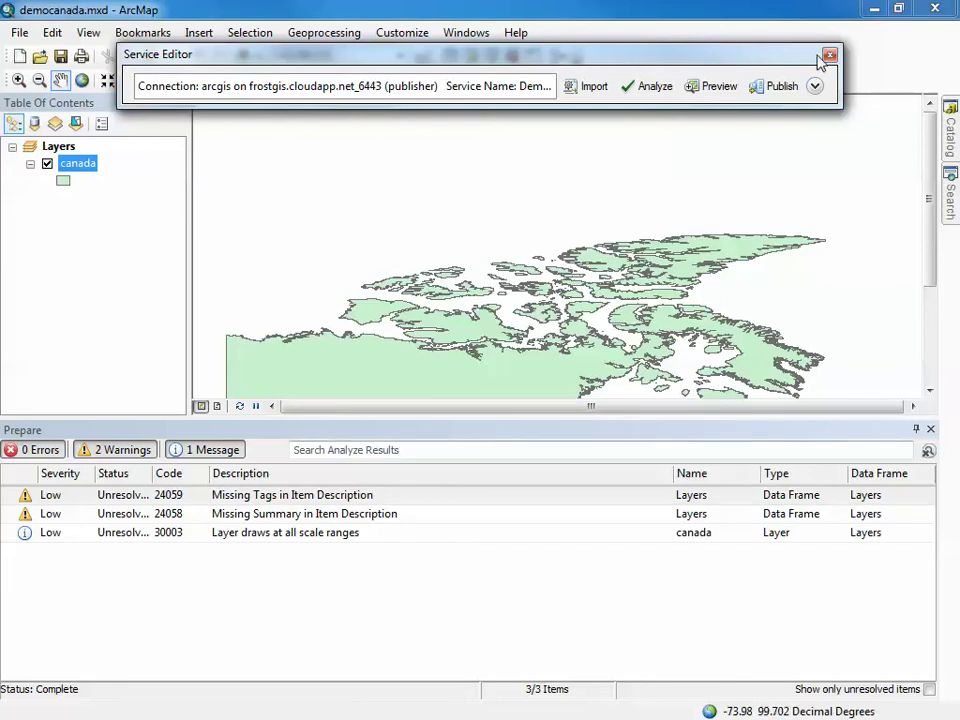
Expand the Service Editor again and show the service's Parameters page
{"action": "left_click", "coordinate": [815, 86]}
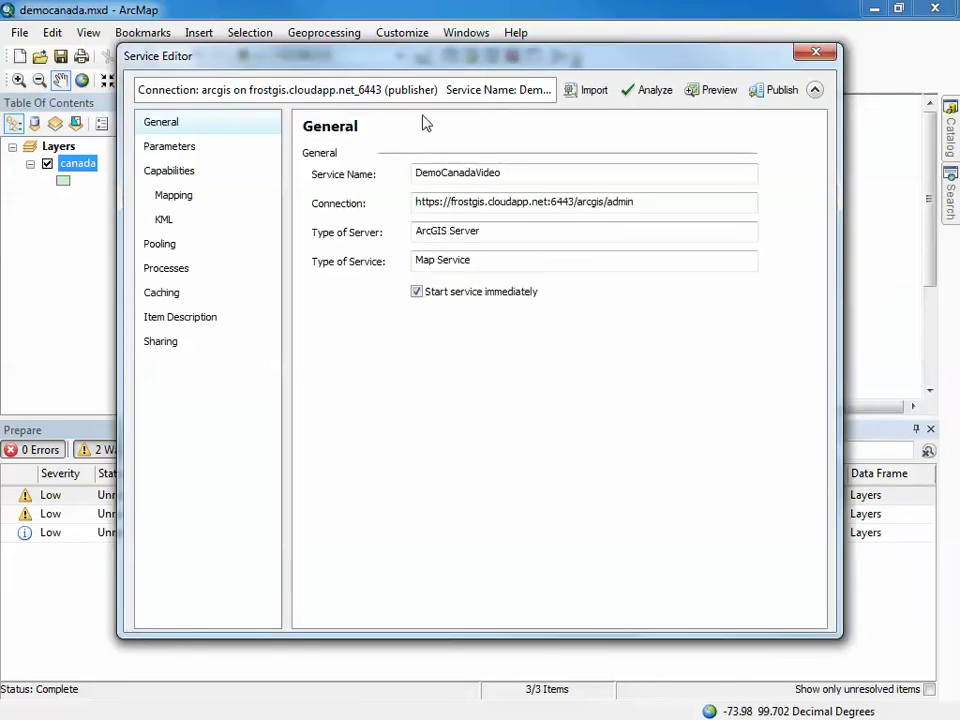
{"action": "left_click", "coordinate": [175, 150]}
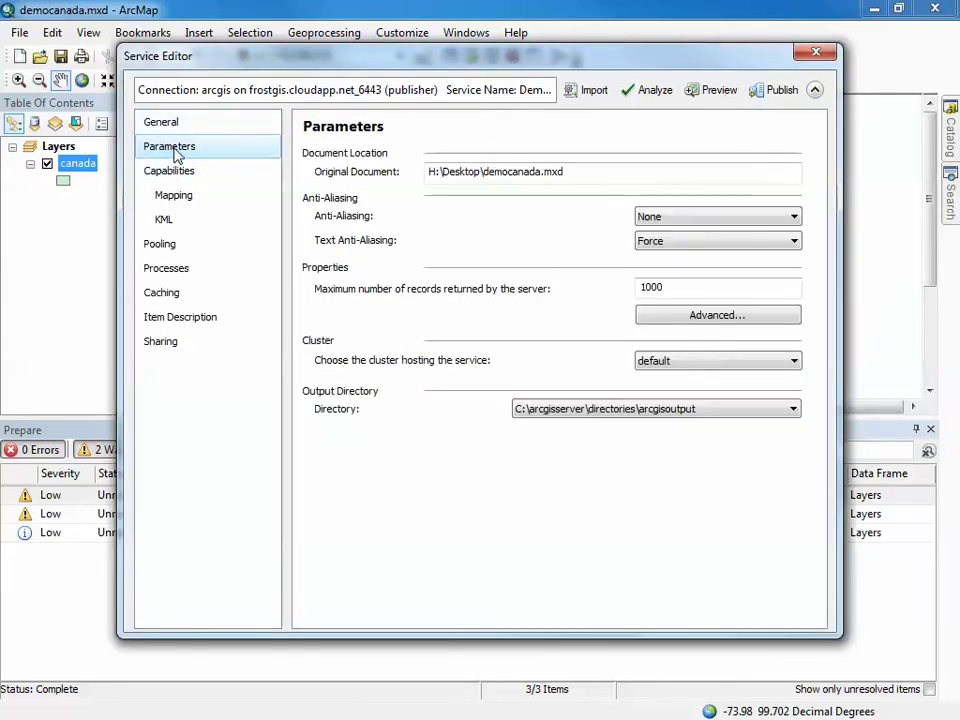
Fill in Item Description: tag Demo, summary 'This was done in the video', description 'Canada map'
{"action": "left_click", "coordinate": [181, 320]}
{"action": "left_click", "coordinate": [330, 249]}
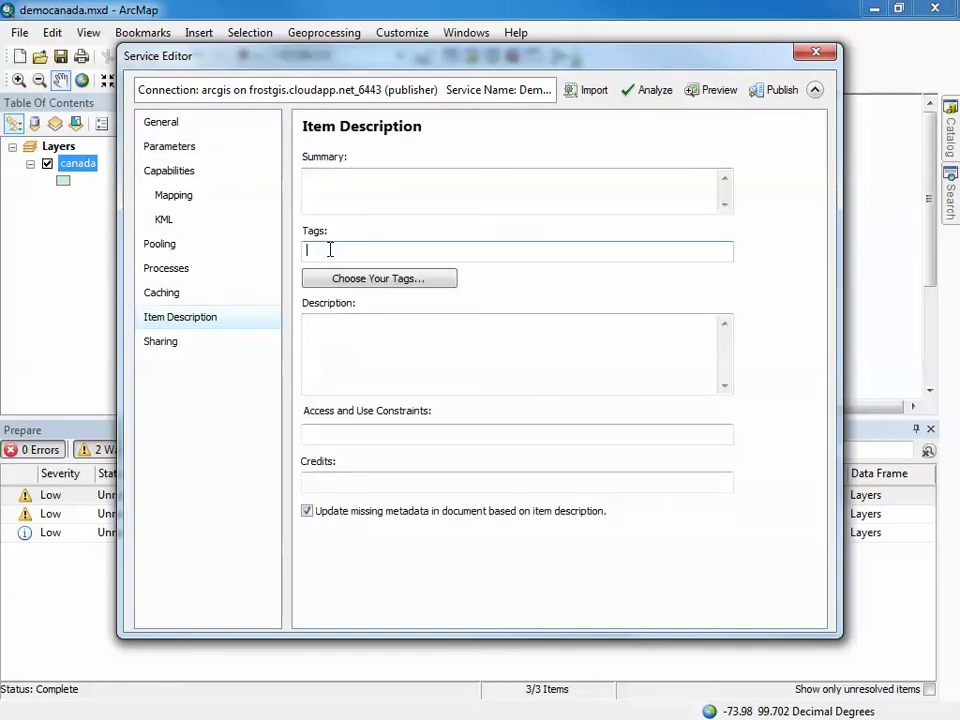
{"action": "type", "text": "Demo"}
{"action": "left_click", "coordinate": [334, 184]}
{"action": "type", "text": "Tjh"}
{"action": "key", "text": "BackSpace"}
{"action": "key", "text": "BackSpace"}
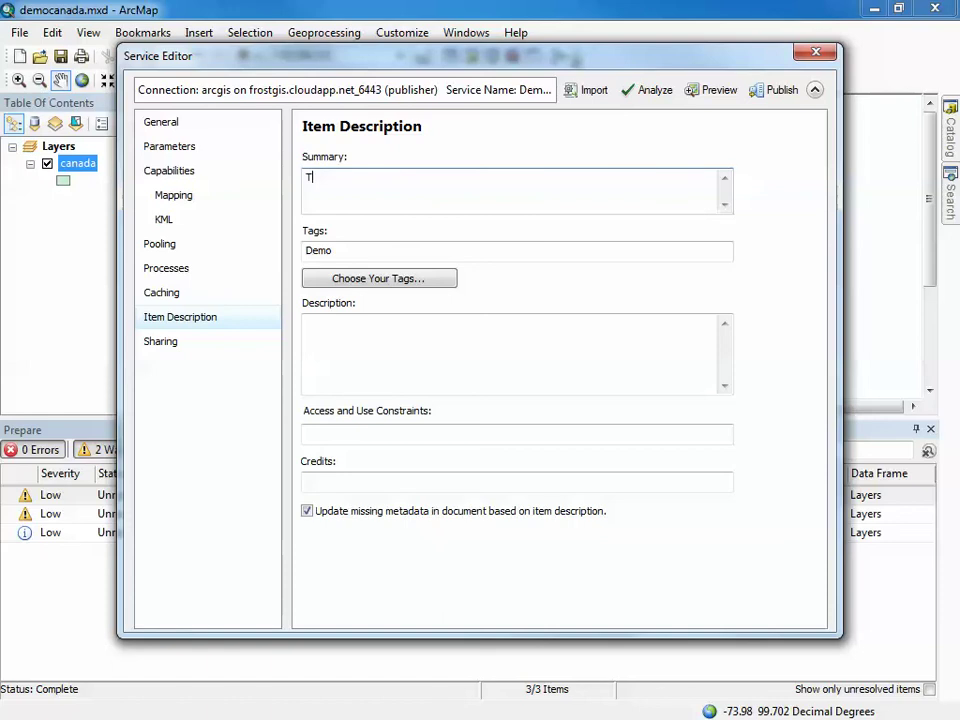
{"action": "type", "text": "his was done in the video"}
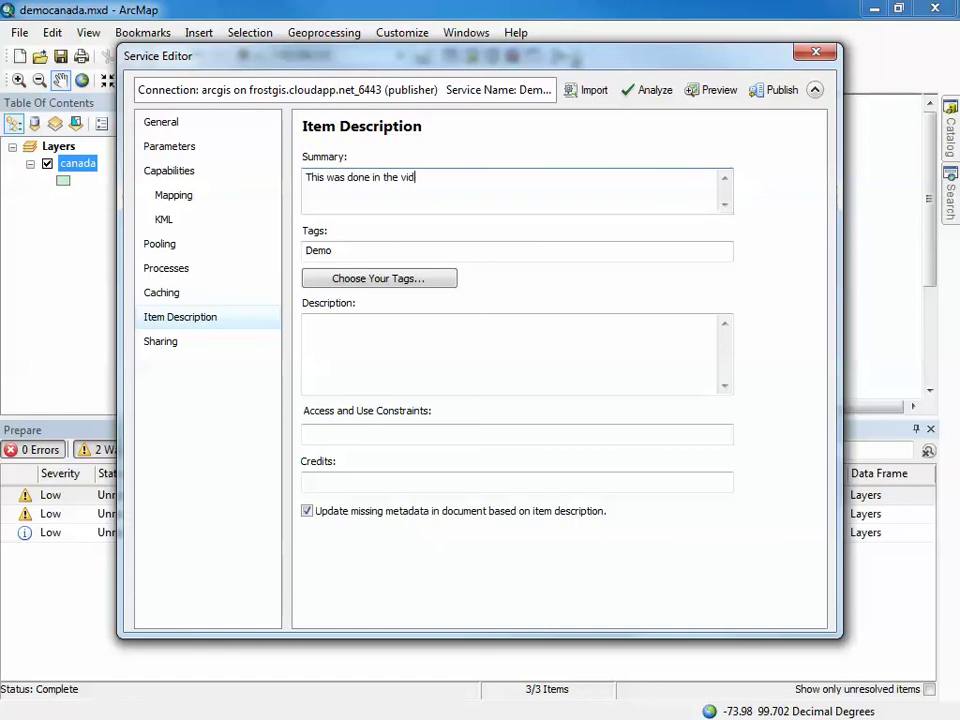
{"action": "left_click", "coordinate": [336, 334]}
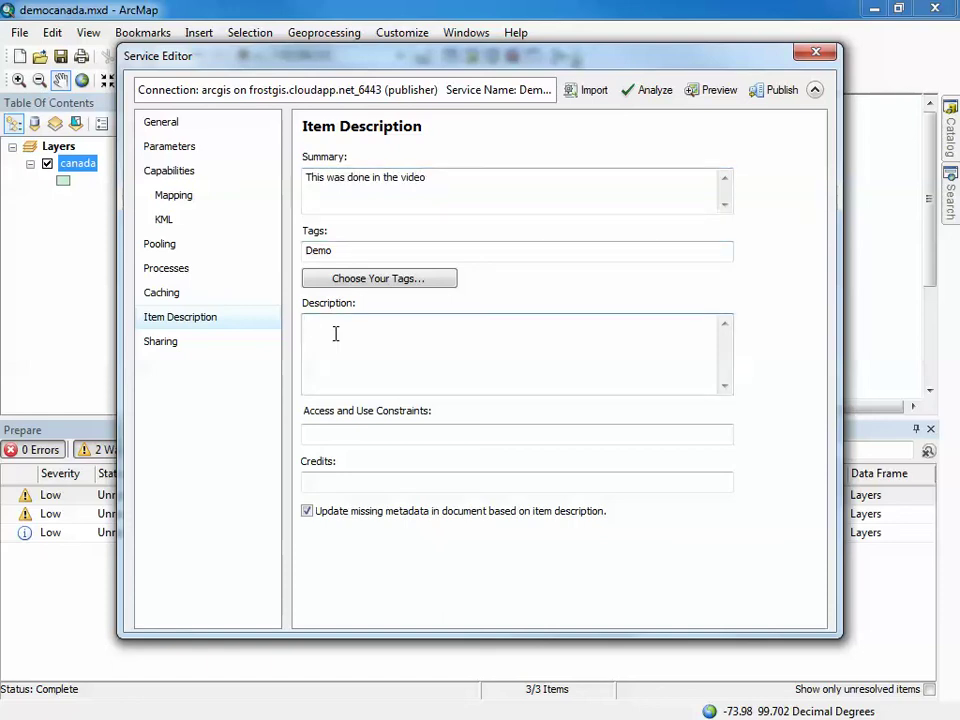
{"action": "type", "text": "Canada map"}
Re-analyze DemoCanadaVideo and review results showing 0 errors and 0 warnings
{"action": "left_click", "coordinate": [653, 93]}
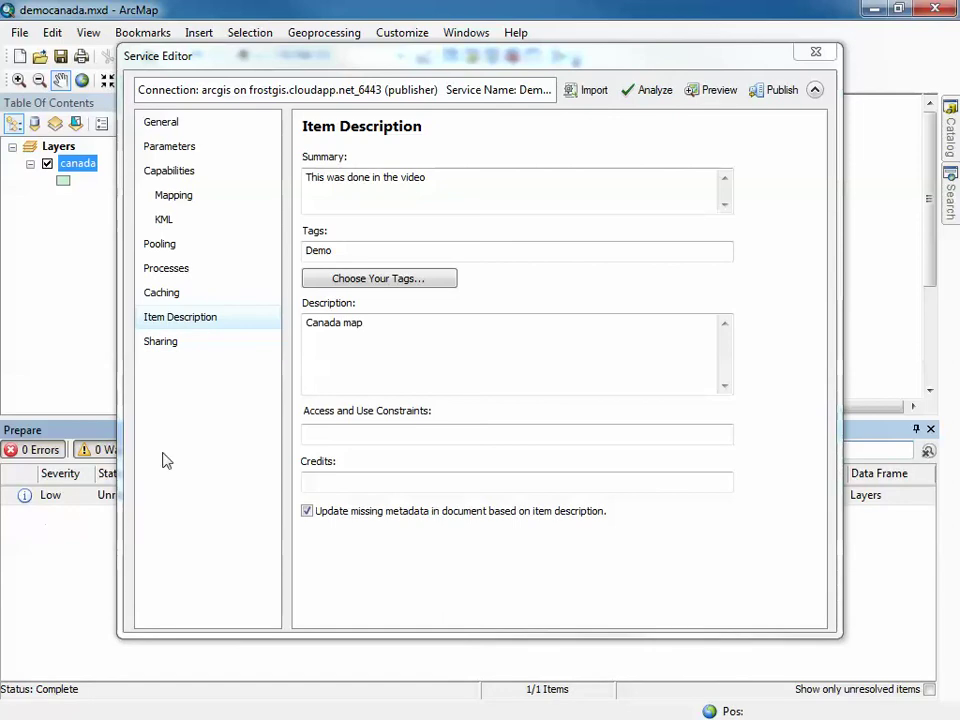
{"action": "left_click", "coordinate": [815, 90]}
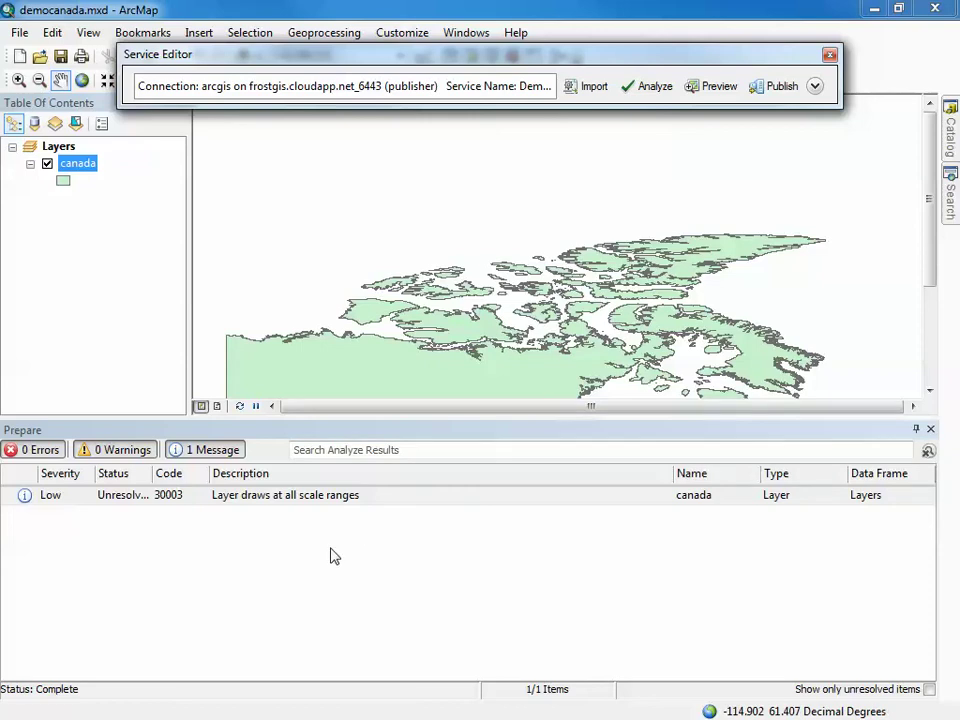
Publish DemoCanadaVideo to the server and dismiss the success message
{"action": "left_click", "coordinate": [778, 90]}
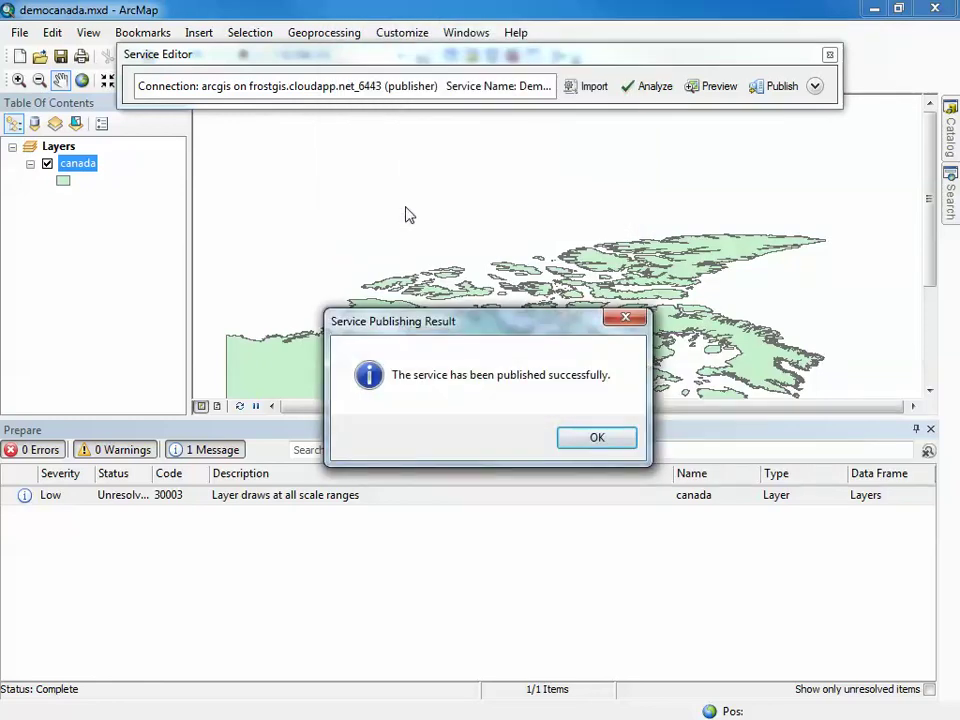
{"action": "left_click", "coordinate": [596, 437]}
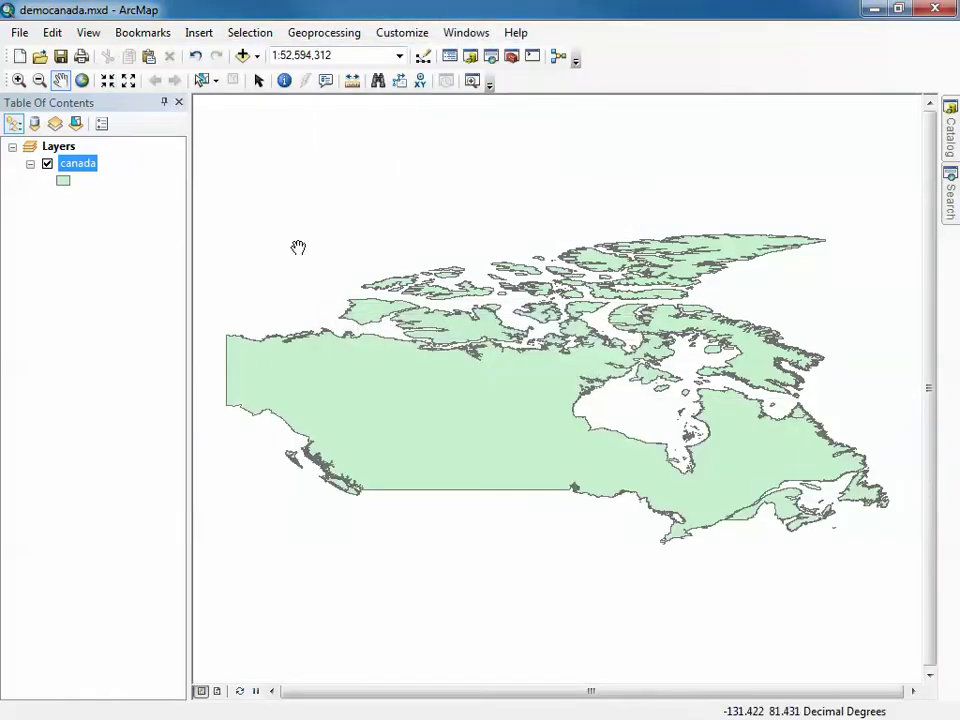
Minimize ArcMap and check DemoCanadaVideo in Server Manager's Services list: 1 running, maximum 2
{"action": "left_click", "coordinate": [873, 12]}
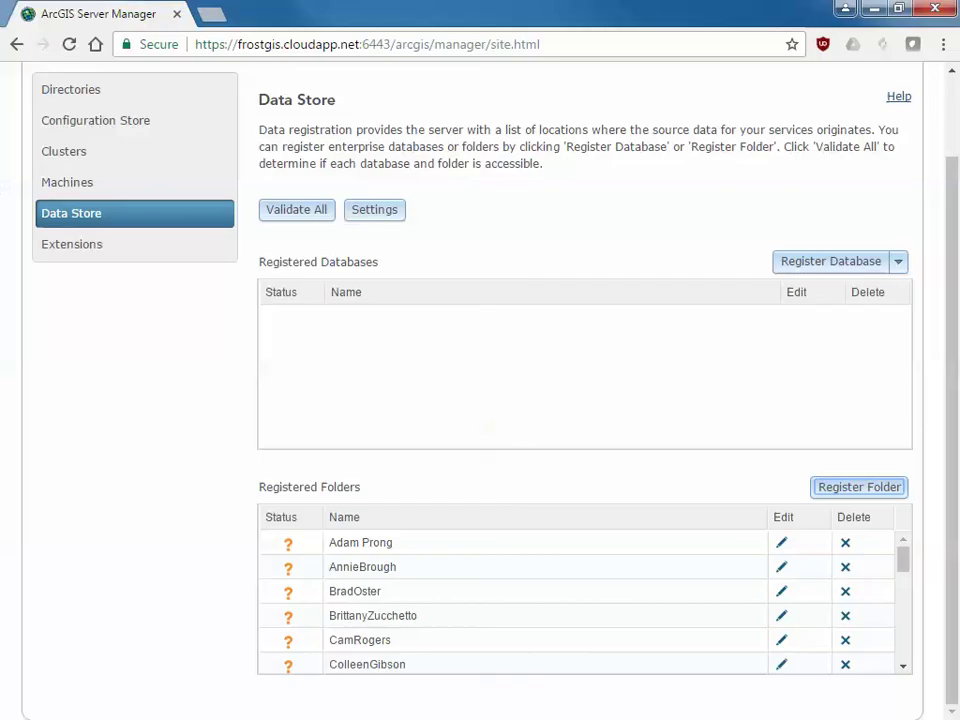
{"action": "scroll", "coordinate": [358, 127], "scroll_direction": "up", "scroll_amount": 2}
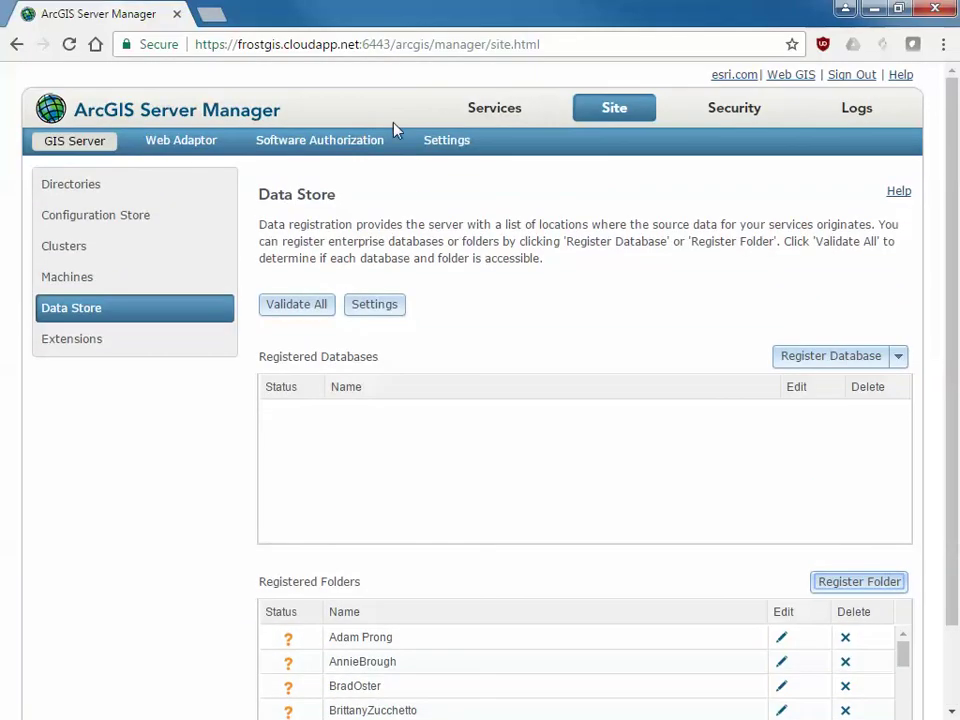
{"action": "left_click", "coordinate": [481, 113]}
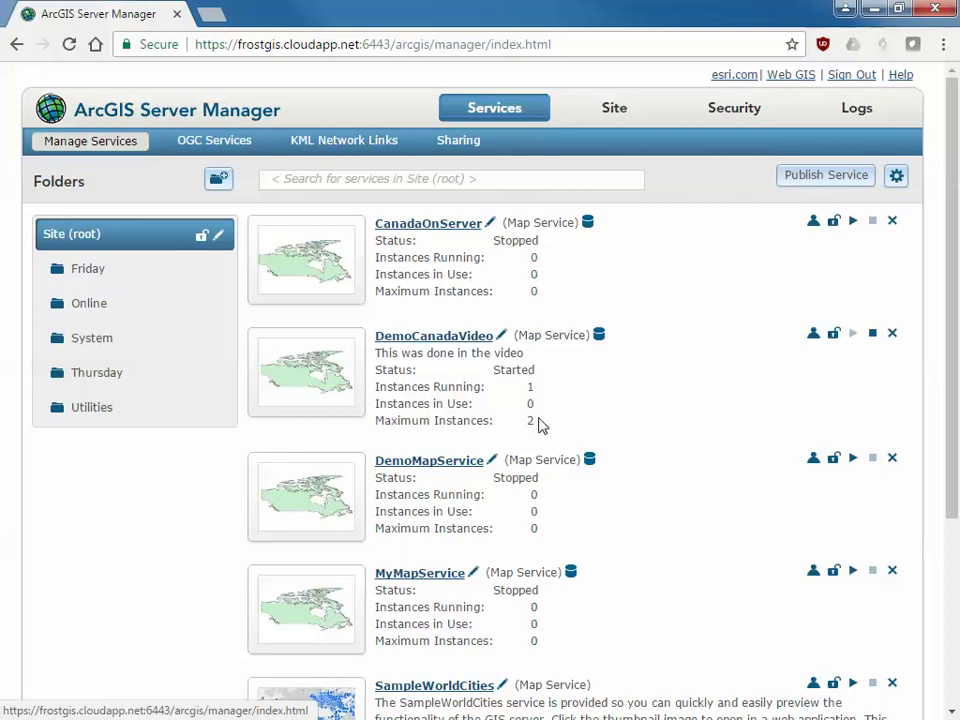
{"action": "left_click_drag", "start_coordinate": [529, 389], "coordinate": [536, 389]}
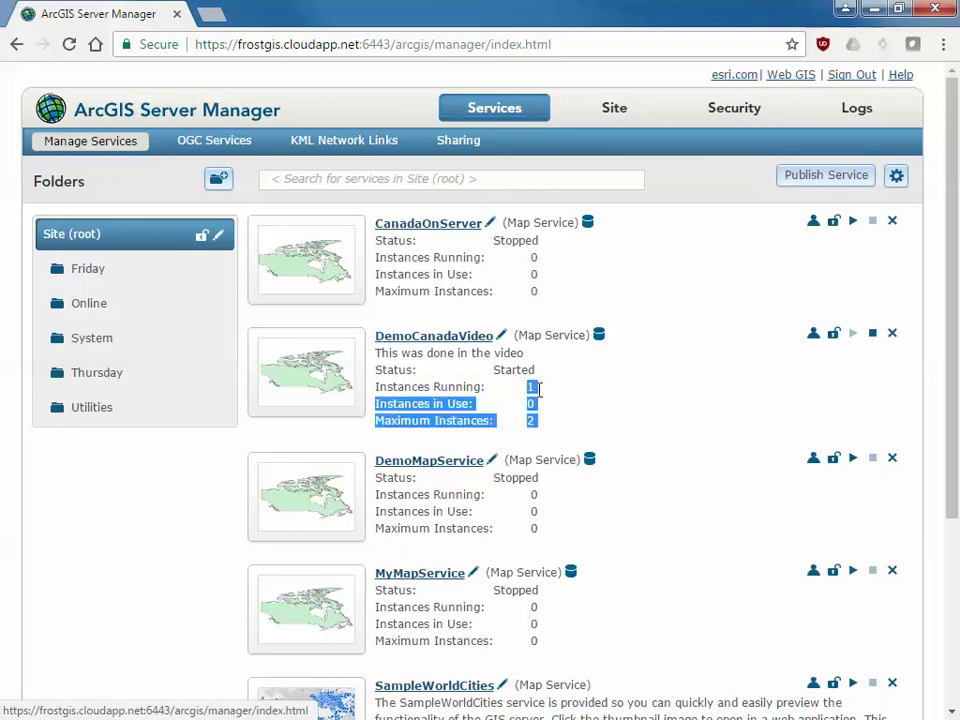
{"action": "left_click", "coordinate": [532, 390]}
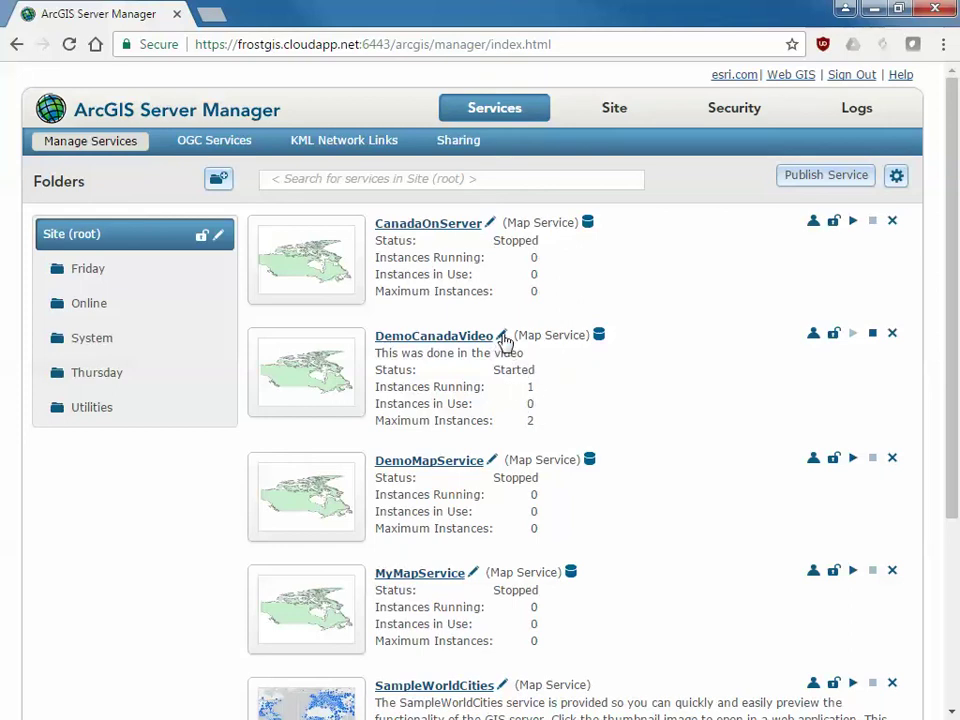
Set DemoCanadaVideo's pooling maximum instances per machine to 1
{"action": "left_click", "coordinate": [503, 338]}
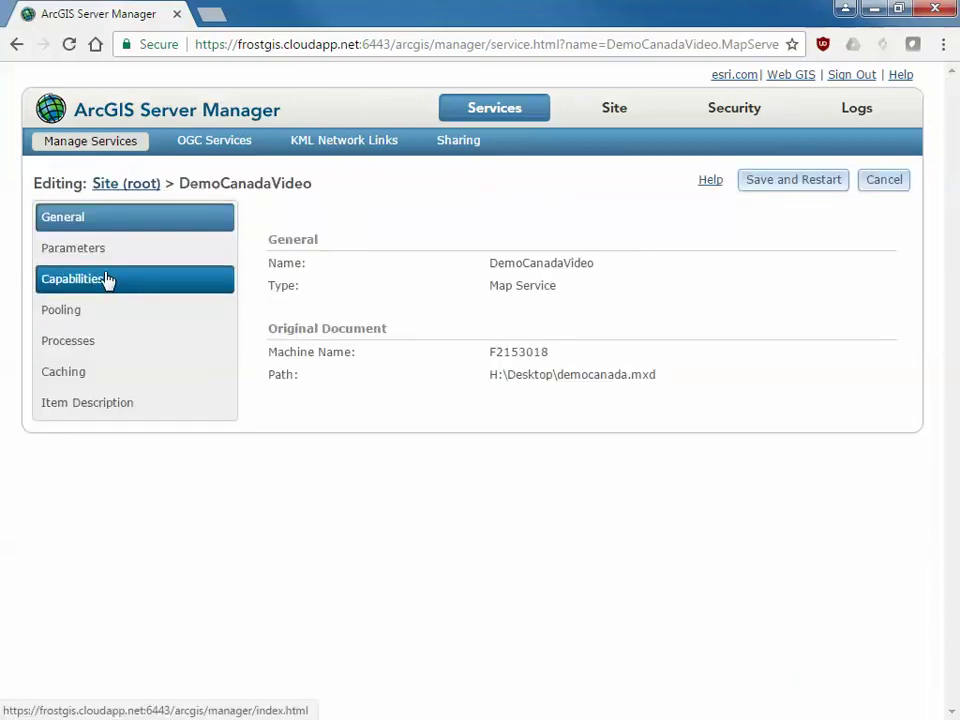
{"action": "left_click", "coordinate": [92, 290]}
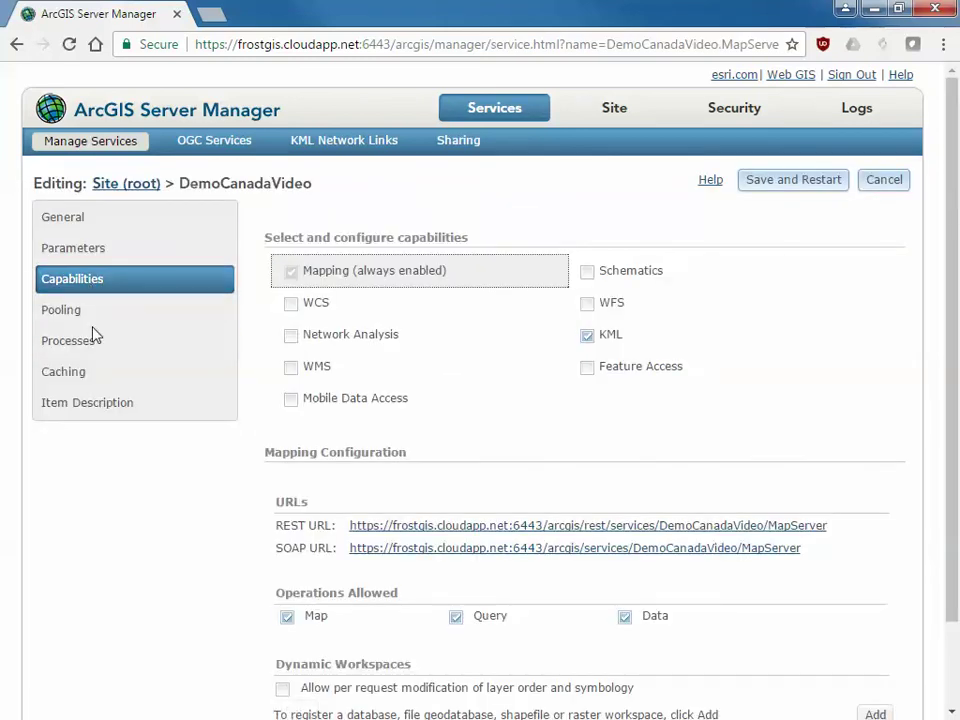
{"action": "left_click", "coordinate": [91, 318]}
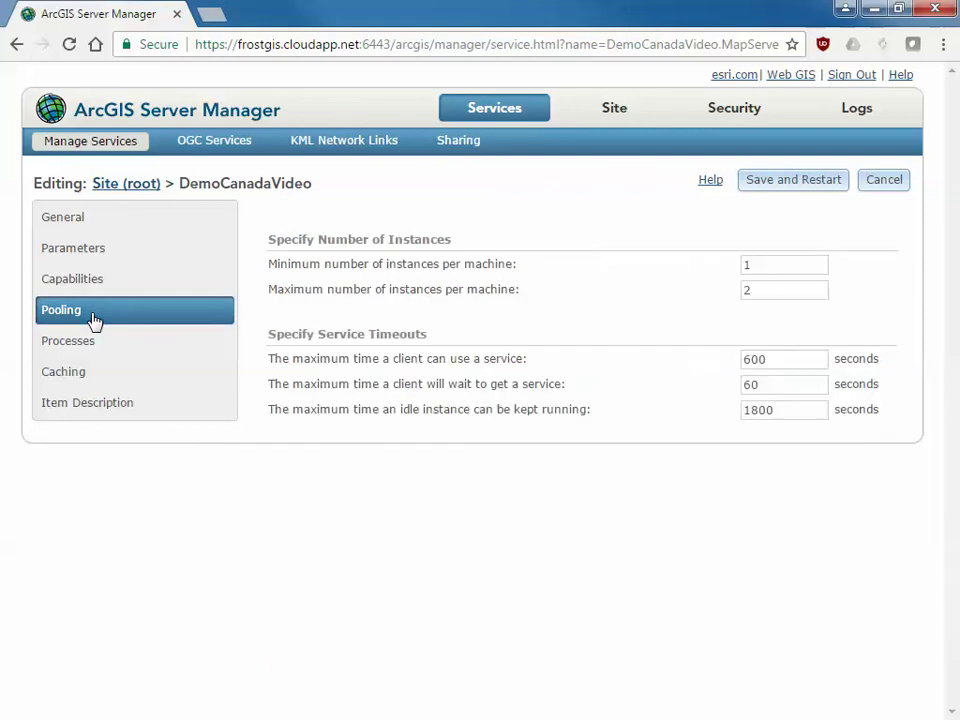
{"action": "double_click", "coordinate": [764, 291]}
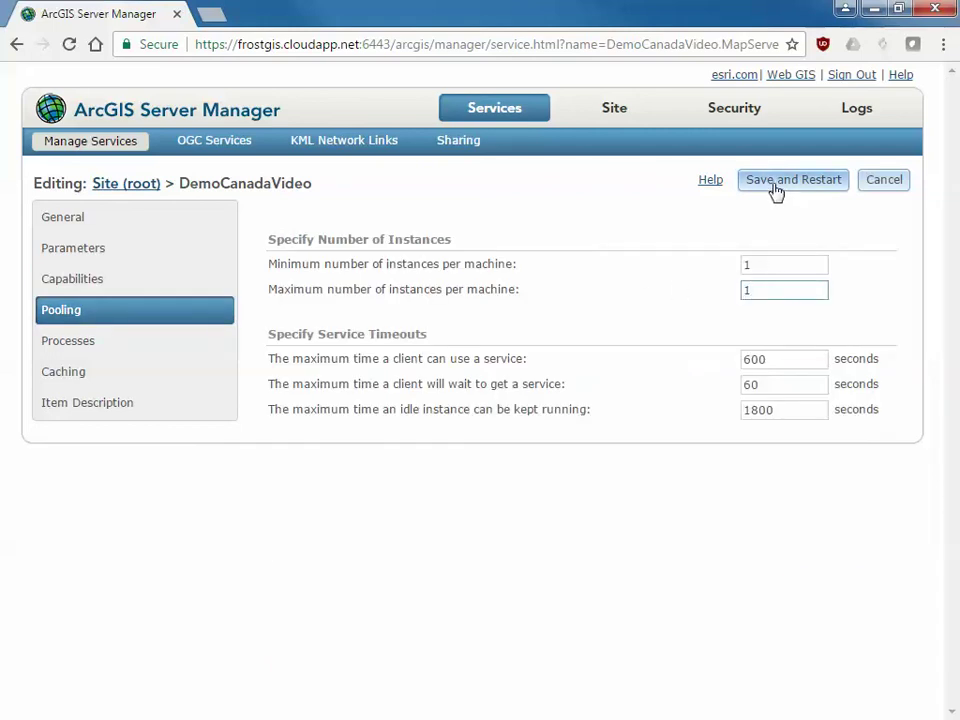
Switch the service to low isolation with 8 instances per process, then save and restart it
{"action": "left_click", "coordinate": [76, 352]}
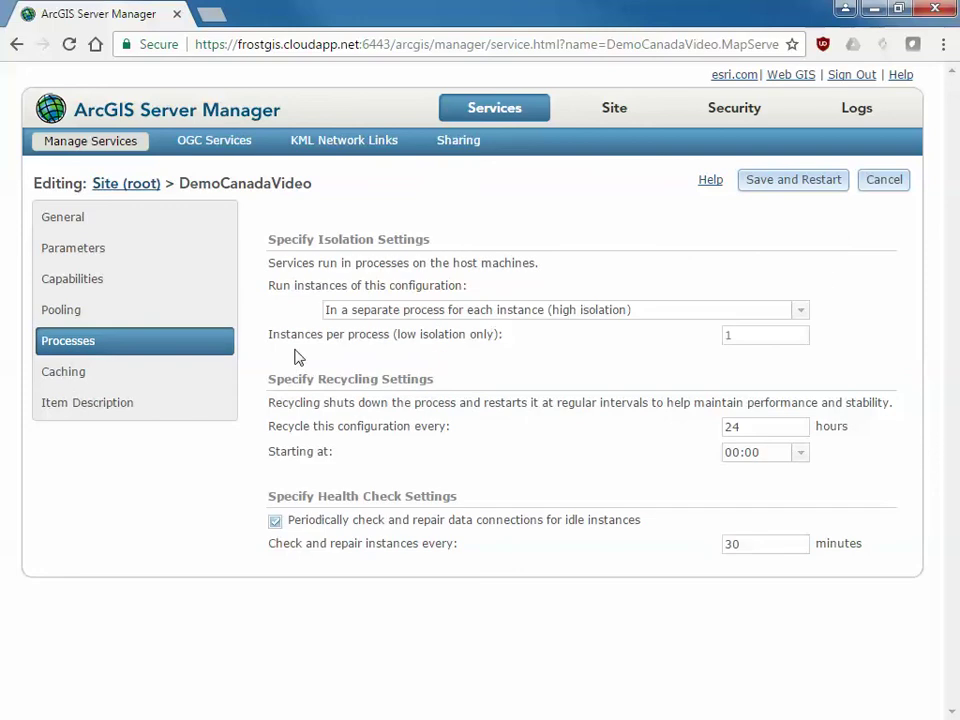
{"action": "left_click", "coordinate": [386, 318]}
{"action": "left_click", "coordinate": [451, 331]}
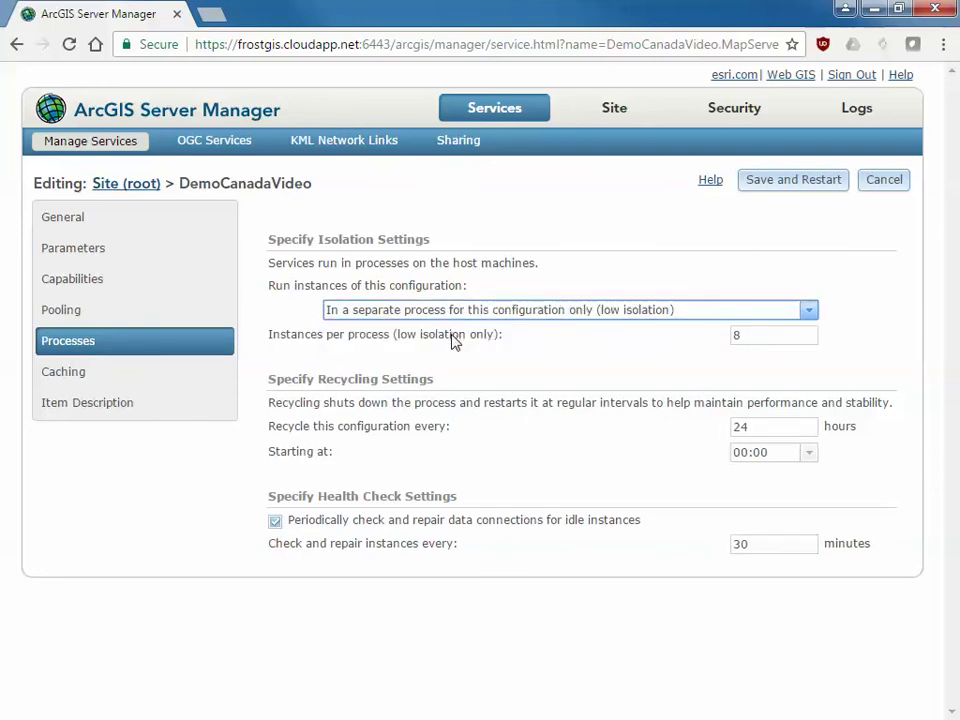
{"action": "left_click", "coordinate": [141, 318]}
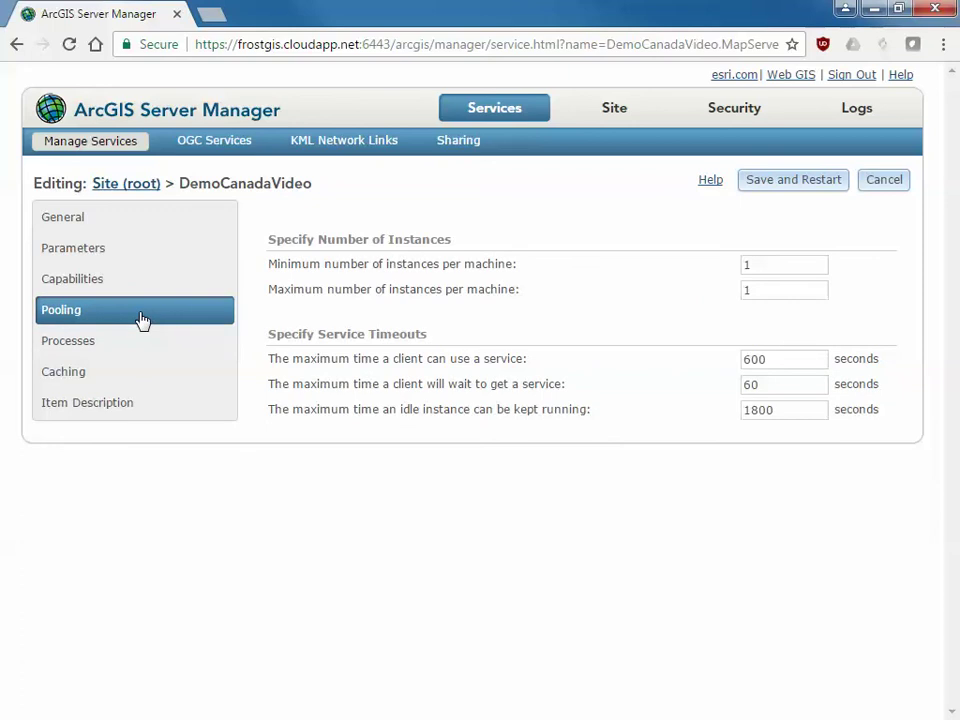
{"action": "left_click", "coordinate": [133, 345]}
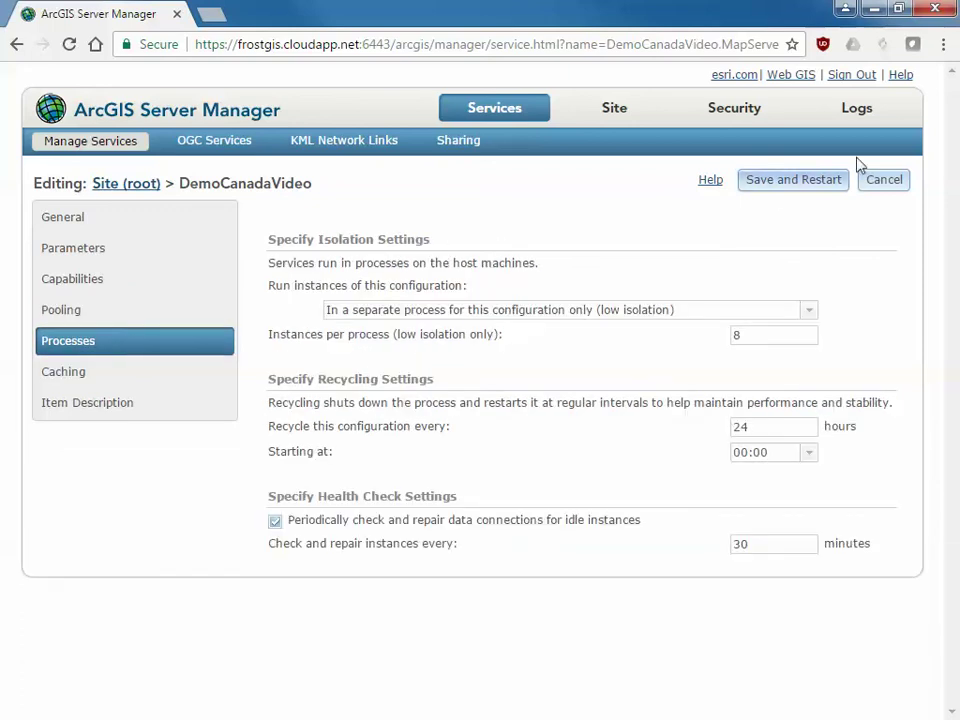
{"action": "left_click", "coordinate": [791, 182]}
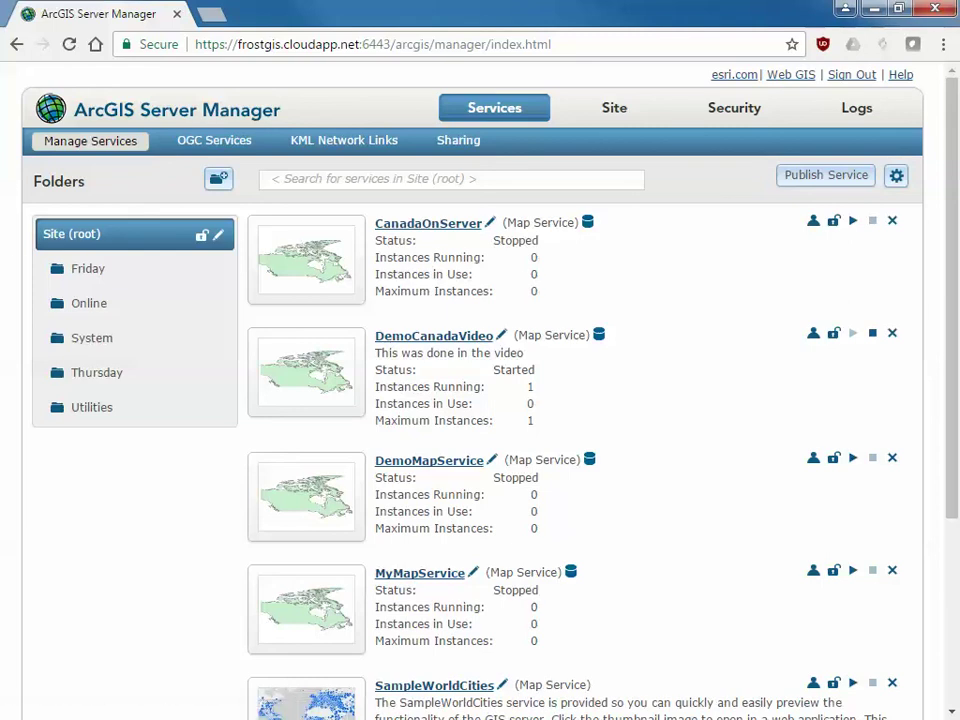
Give the canada layer the blue Lake symbol in ArcMap
{"action": "key", "text": "alt+Tab"}
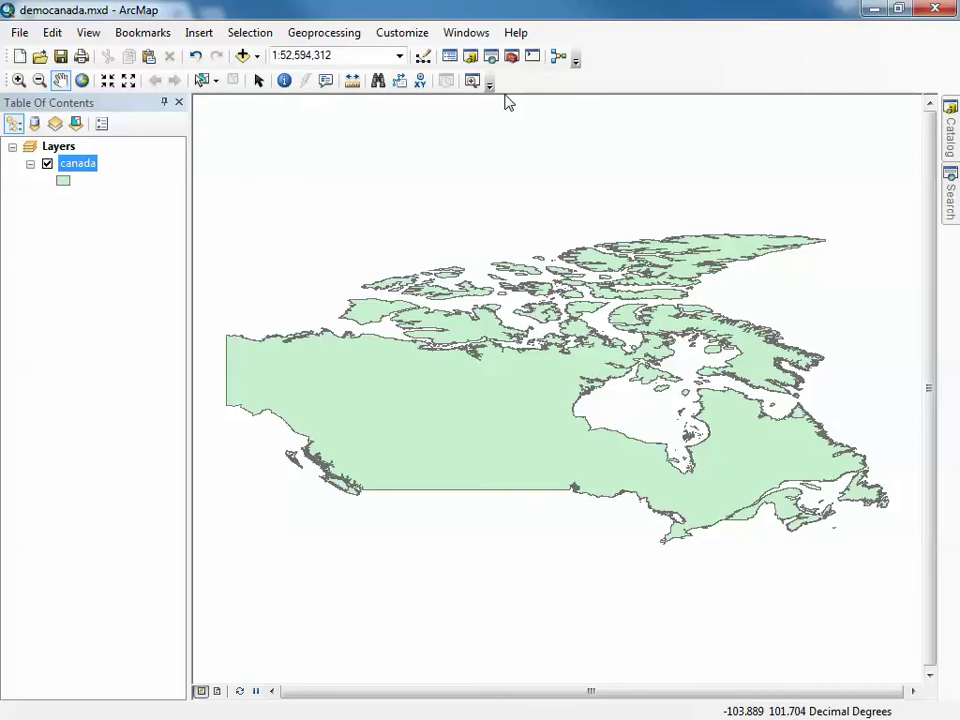
{"action": "left_click", "coordinate": [63, 180]}
{"action": "left_click", "coordinate": [375, 333]}
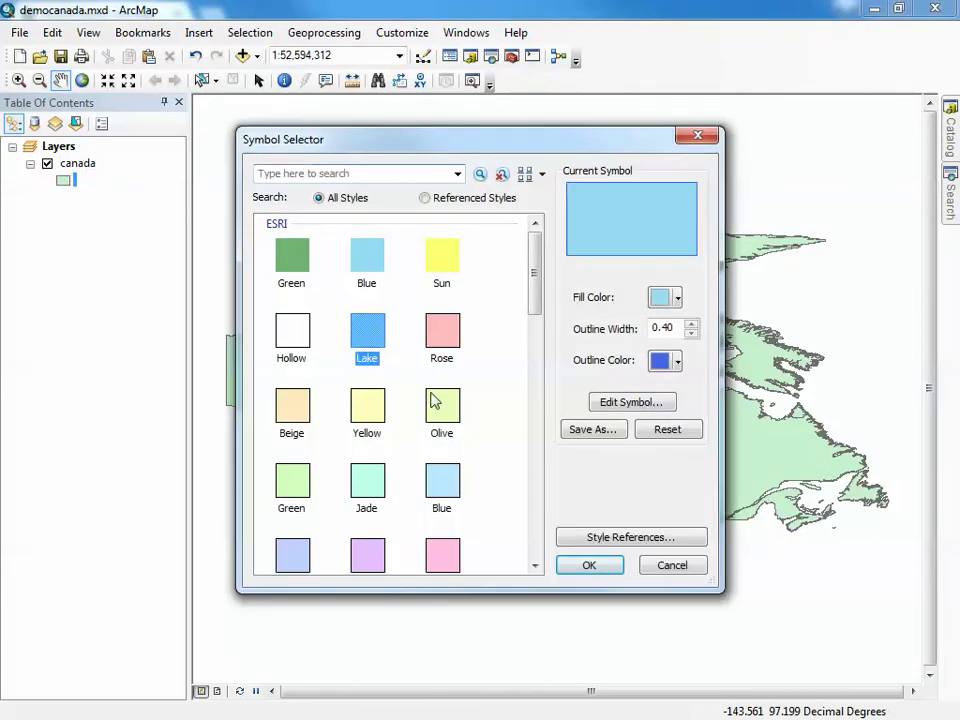
{"action": "left_click", "coordinate": [590, 565]}
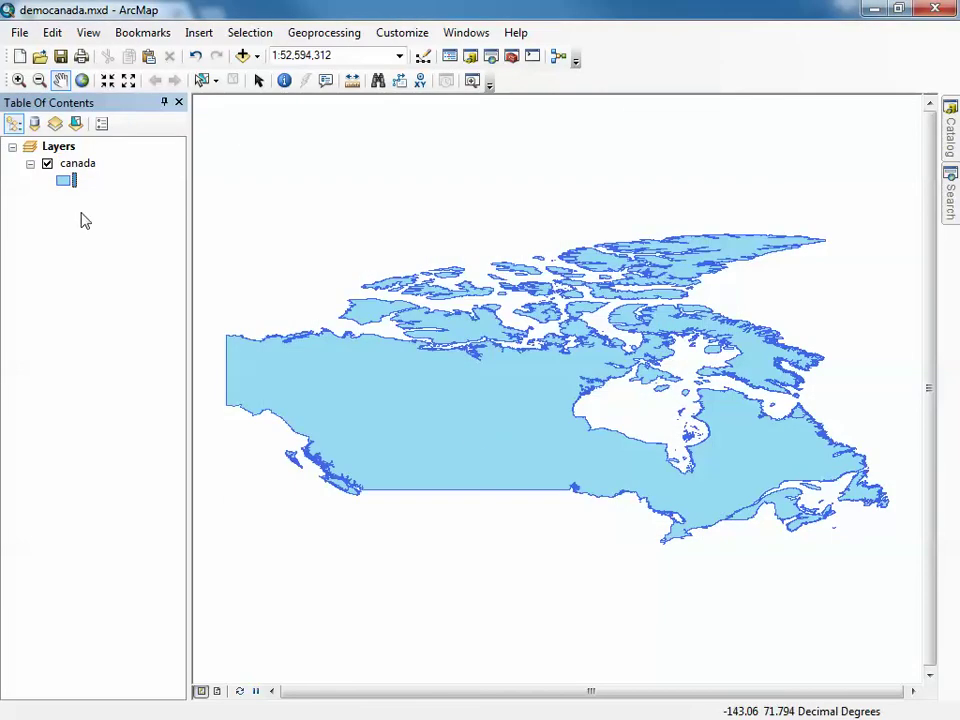
Share the map as a service overwriting the existing DemoCanadaVideo service
{"action": "left_click", "coordinate": [18, 32]}
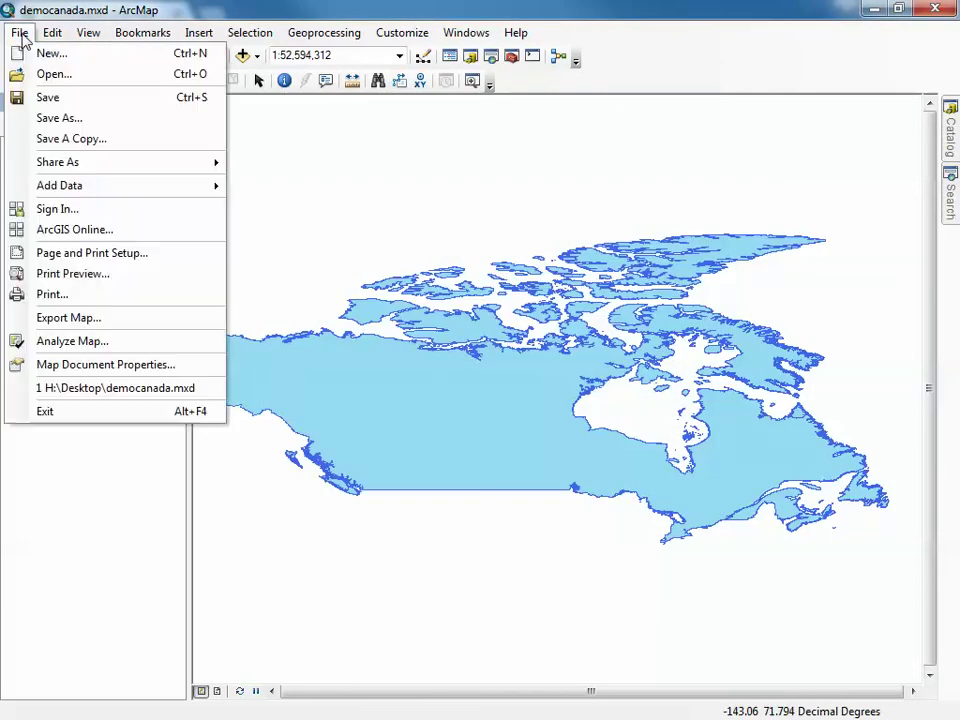
{"action": "mouse_move", "coordinate": [82, 164]}
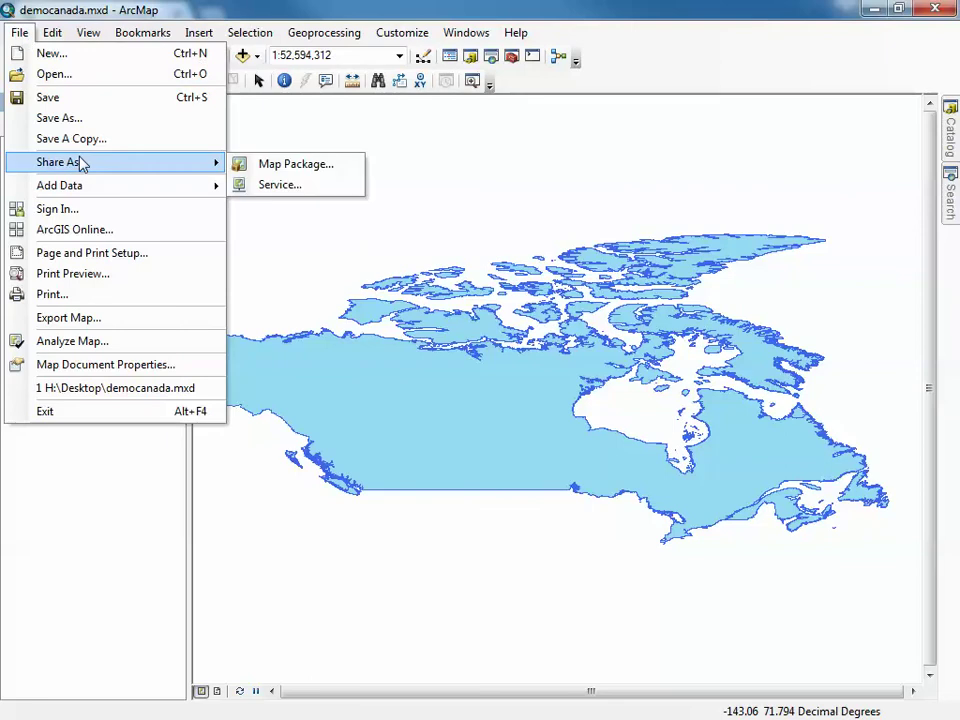
{"action": "left_click", "coordinate": [264, 185]}
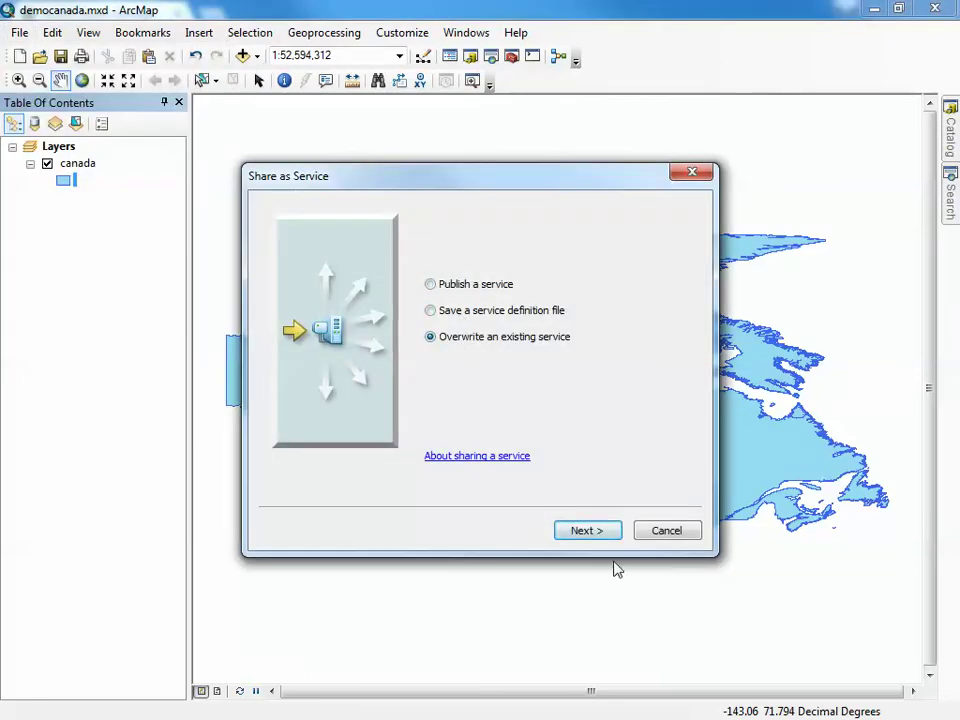
{"action": "left_click", "coordinate": [585, 531]}
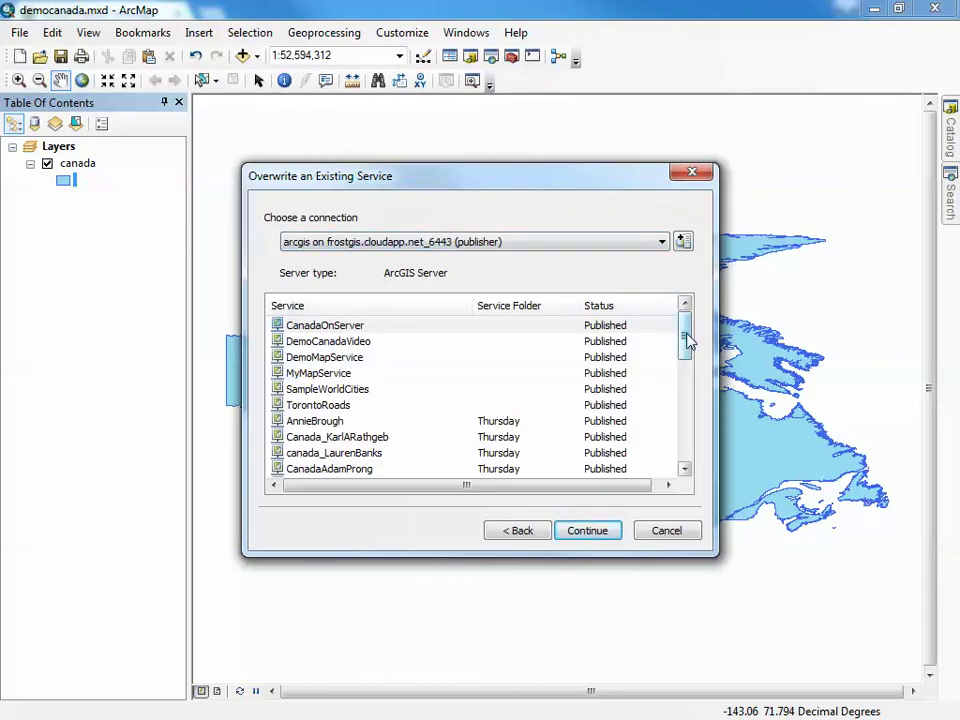
{"action": "left_click", "coordinate": [354, 340]}
{"action": "left_click", "coordinate": [597, 533]}
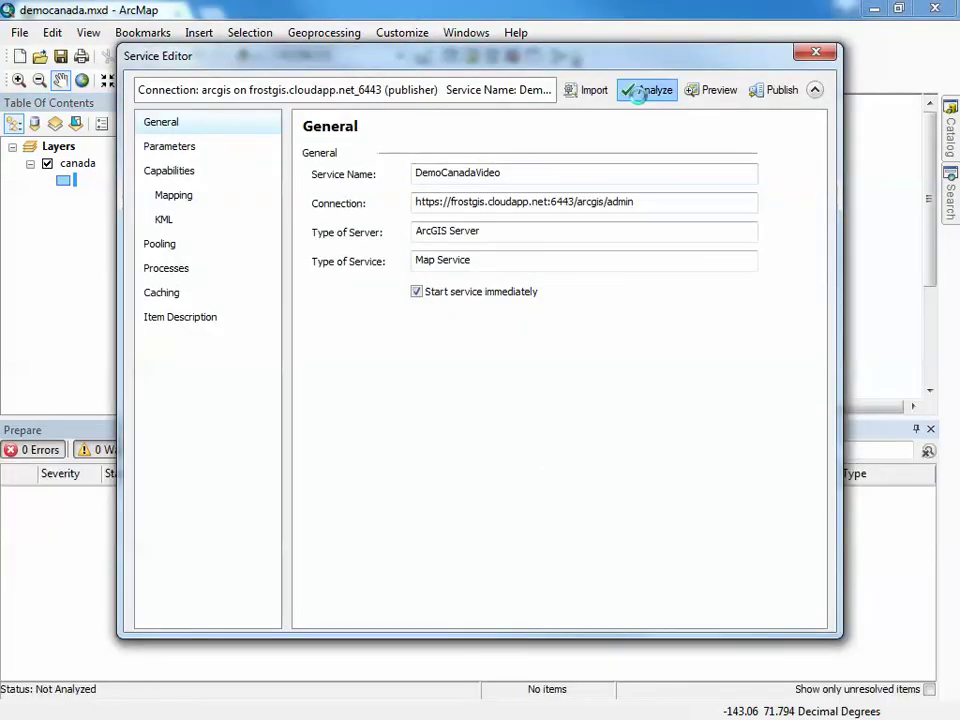
Analyze the map, review Capabilities, Pooling and Processes, then publish over DemoCanadaVideo
{"action": "left_click", "coordinate": [640, 90]}
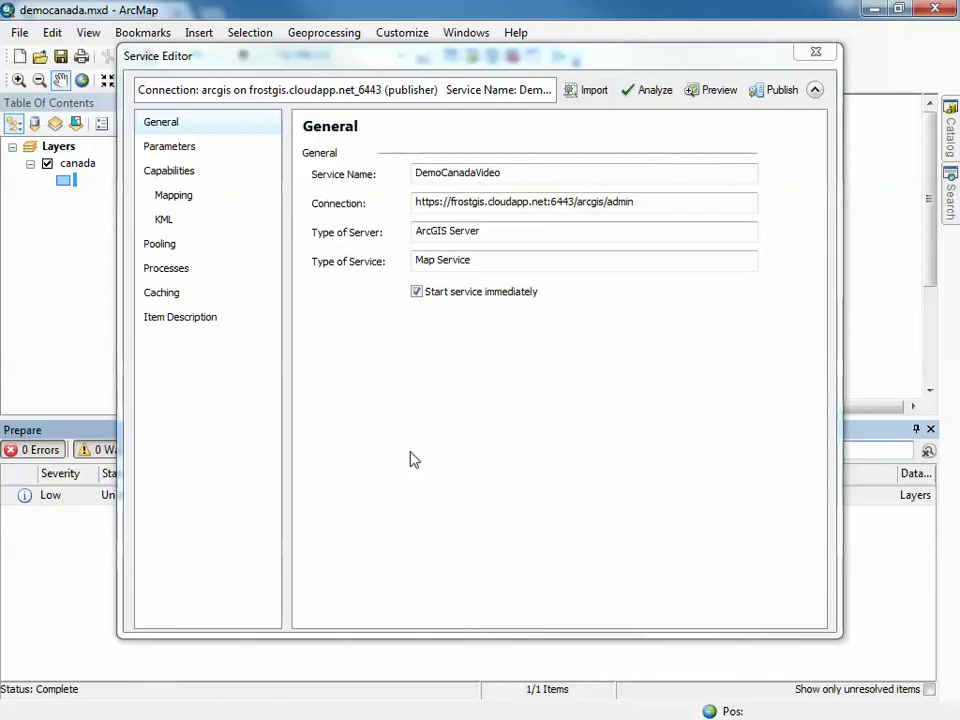
{"action": "left_click", "coordinate": [165, 178]}
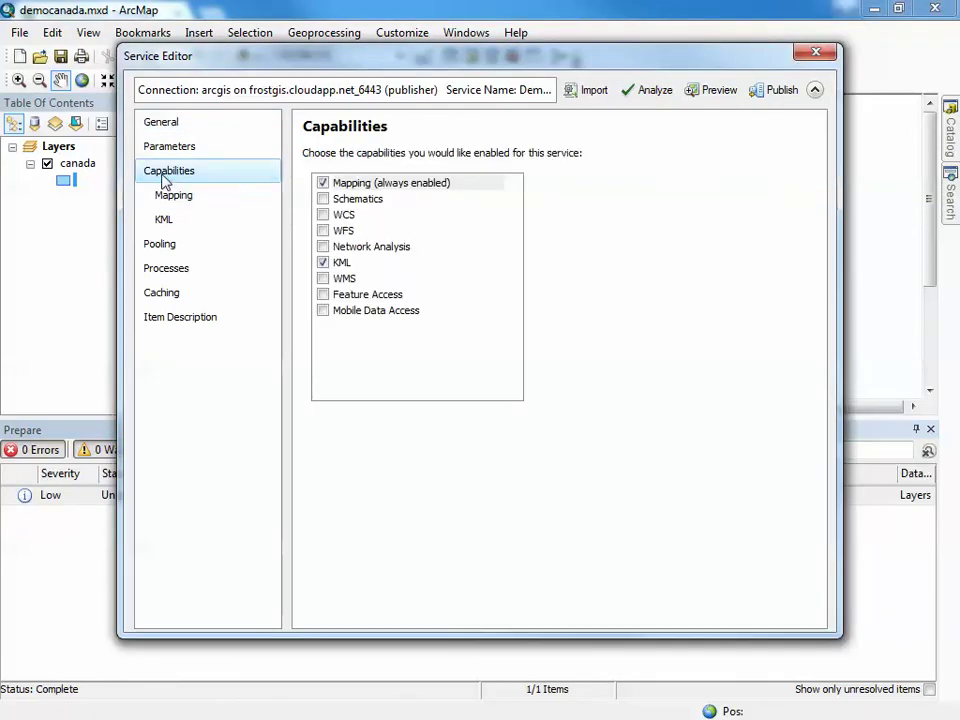
{"action": "left_click", "coordinate": [150, 250]}
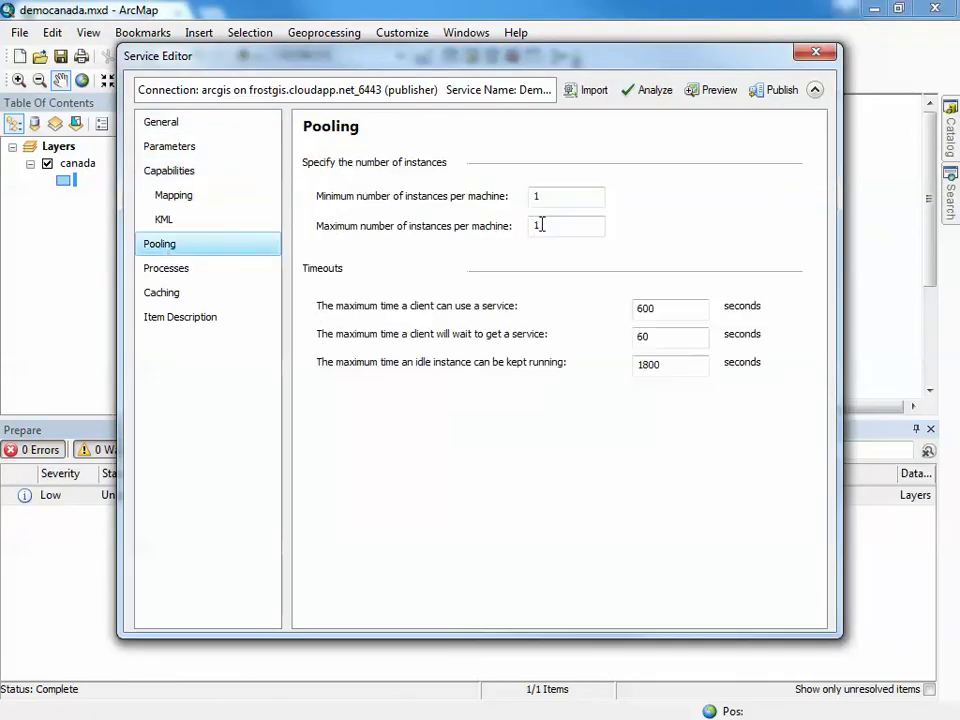
{"action": "left_click", "coordinate": [250, 267]}
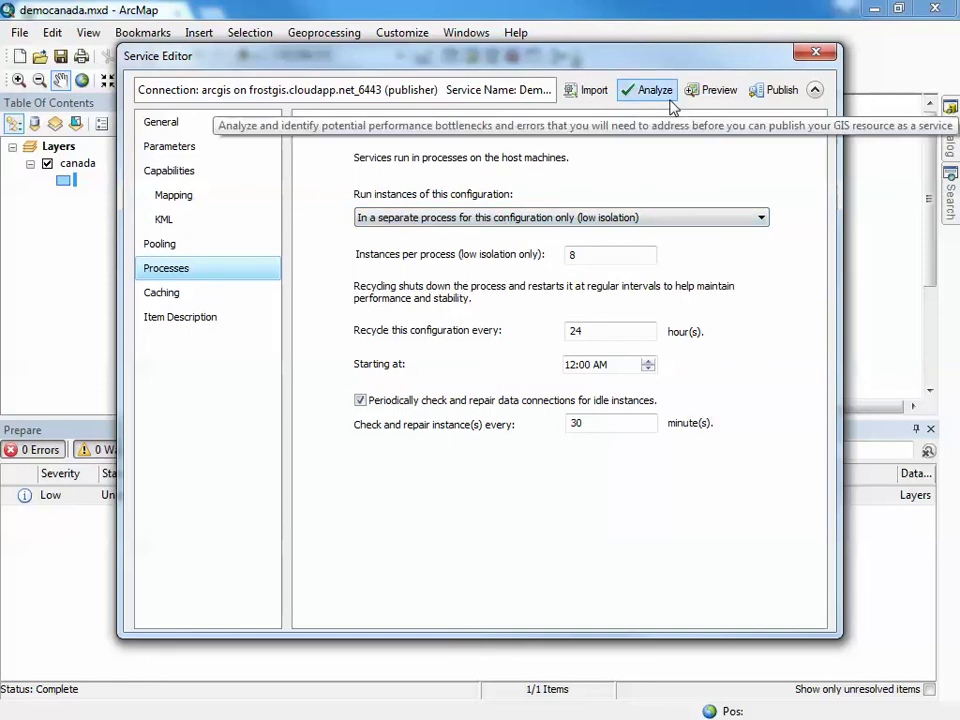
{"action": "left_click", "coordinate": [778, 91]}
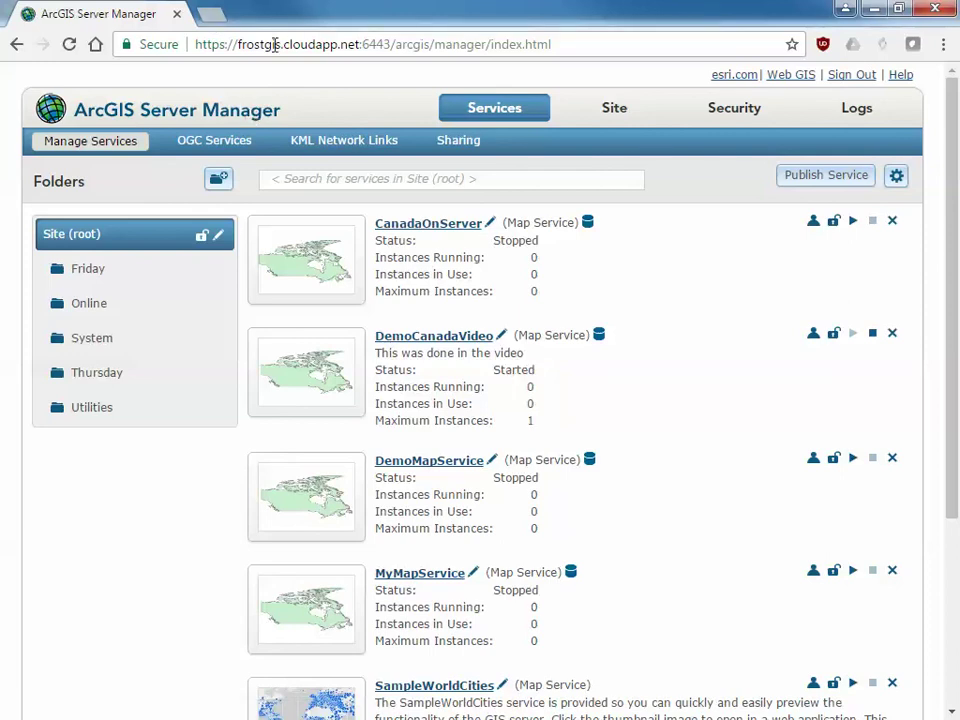
Select the server address up to /arcgis, open a new browser tab, and dismiss ArcMap's success message
{"action": "left_click", "coordinate": [275, 44]}
{"action": "left_click", "coordinate": [430, 44]}
{"action": "left_click_drag", "start_coordinate": [430, 44], "coordinate": [192, 45]}
{"action": "key", "text": "ctrl+c"}
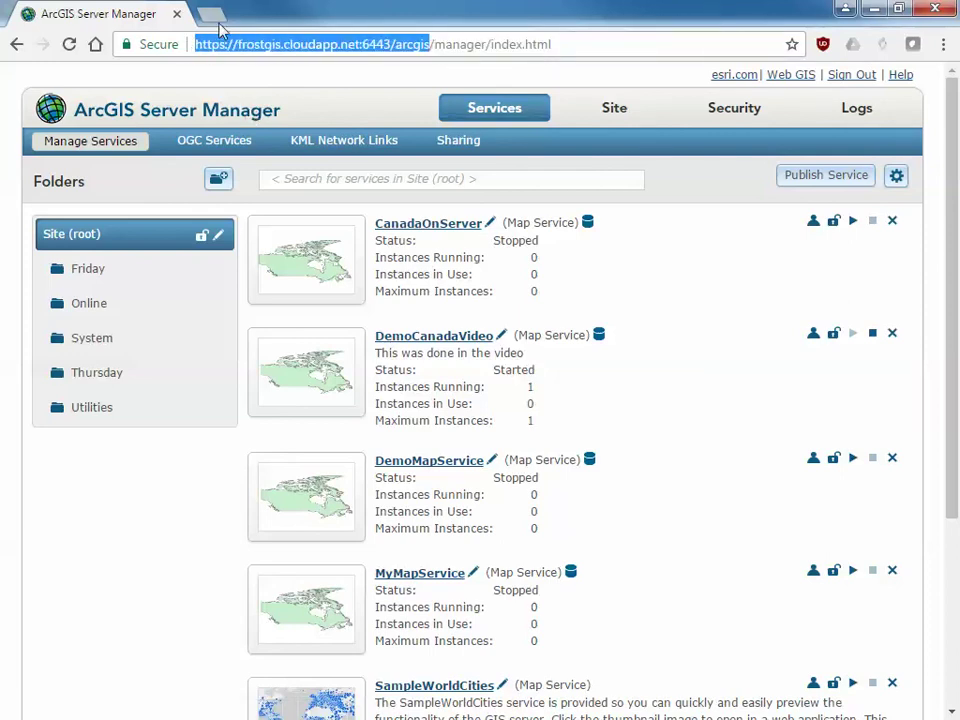
{"action": "left_click", "coordinate": [216, 15]}
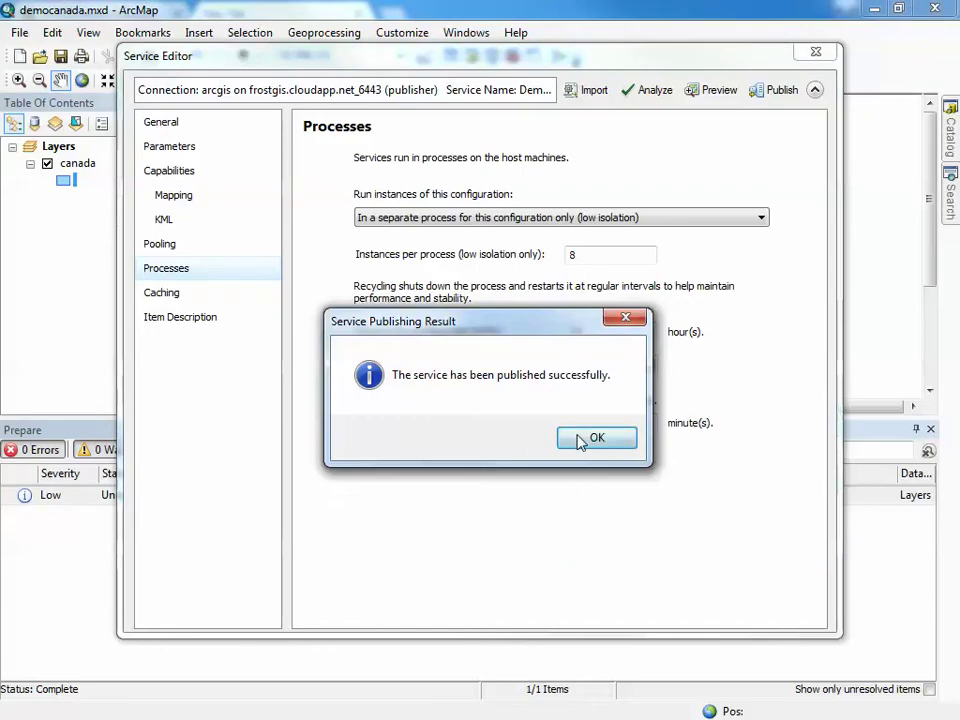
{"action": "left_click", "coordinate": [574, 439]}
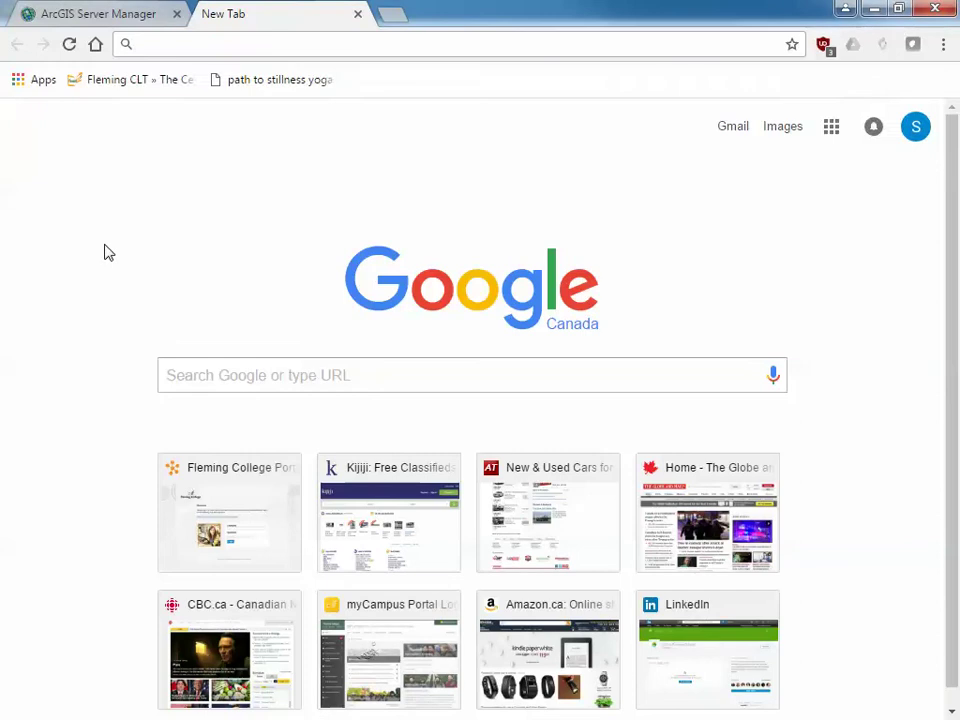
Paste the base address, append /rest/services, and load the ArcGIS REST Services Directory
{"action": "key", "text": "ctrl+v"}
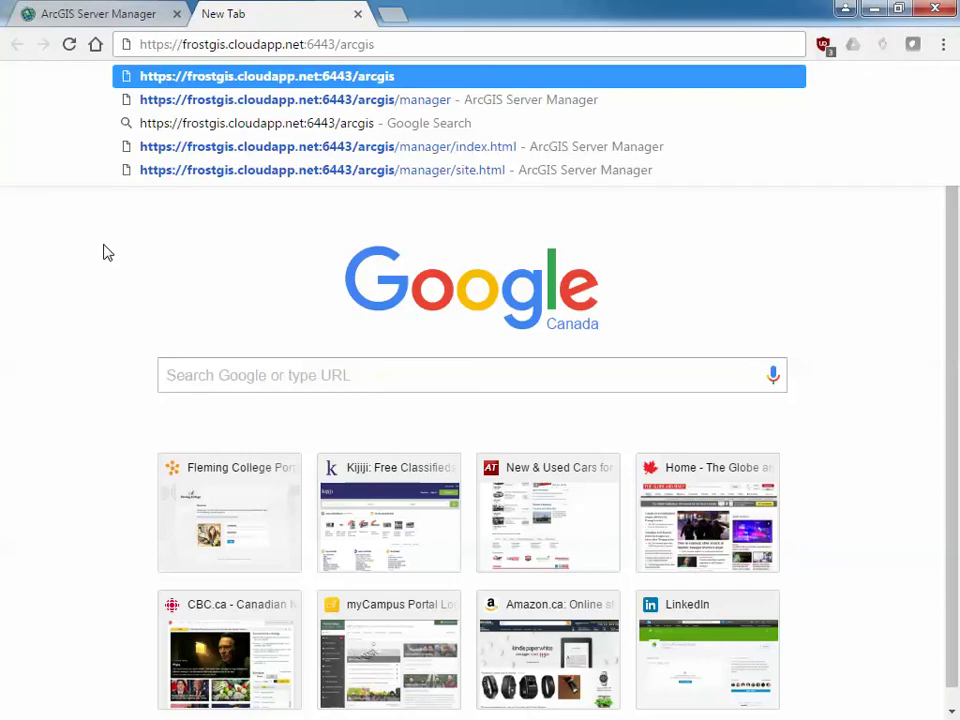
{"action": "key", "text": "ctrl+shift+Left"}
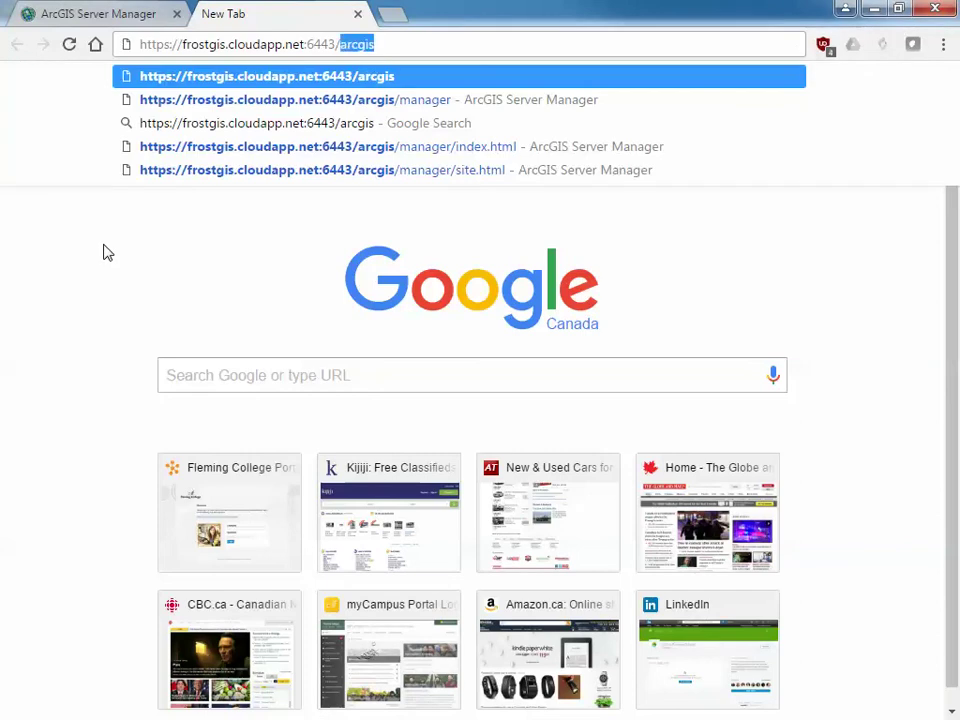
{"action": "key", "text": "shift+Left"}
{"action": "key", "text": "shift+Left"}
{"action": "key", "text": "End"}
{"action": "type", "text": "/re"}
{"action": "key", "text": "BackSpace"}
{"action": "type", "text": "est/servic"}
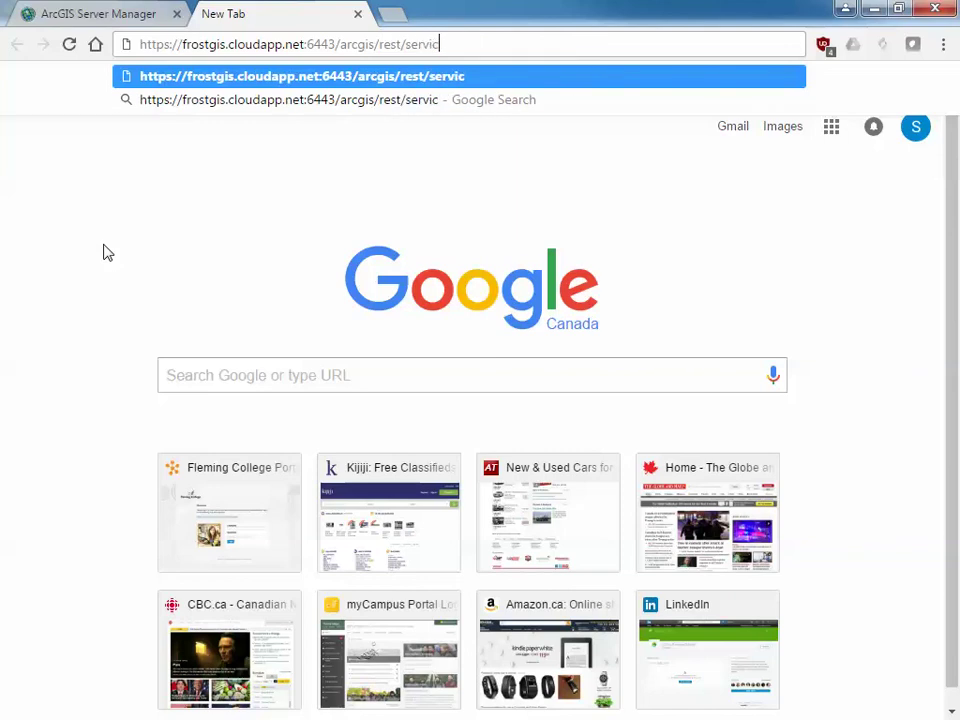
{"action": "key", "text": "BackSpace"}
{"action": "type", "text": "ces"}
{"action": "key", "text": "Return"}
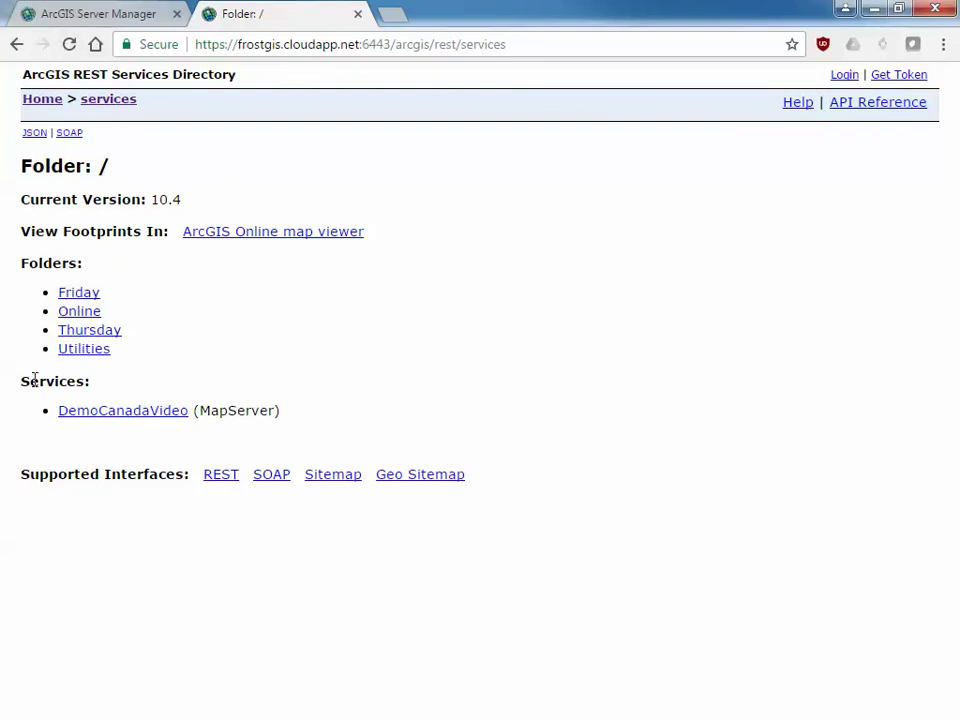
{"action": "left_click", "coordinate": [103, 412]}
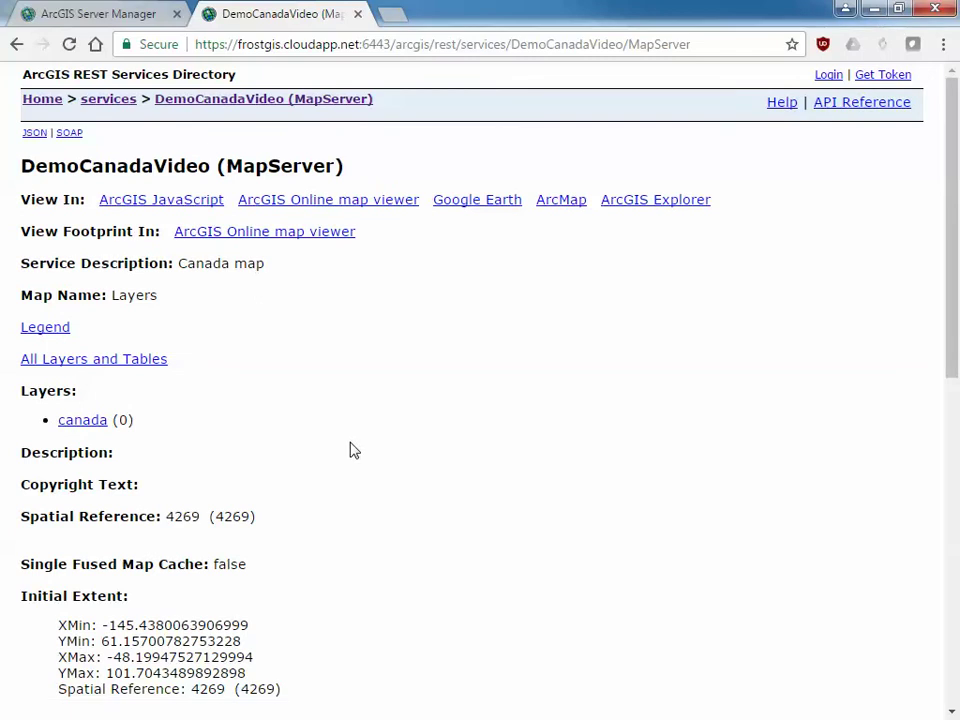
{"action": "left_click", "coordinate": [172, 201]}
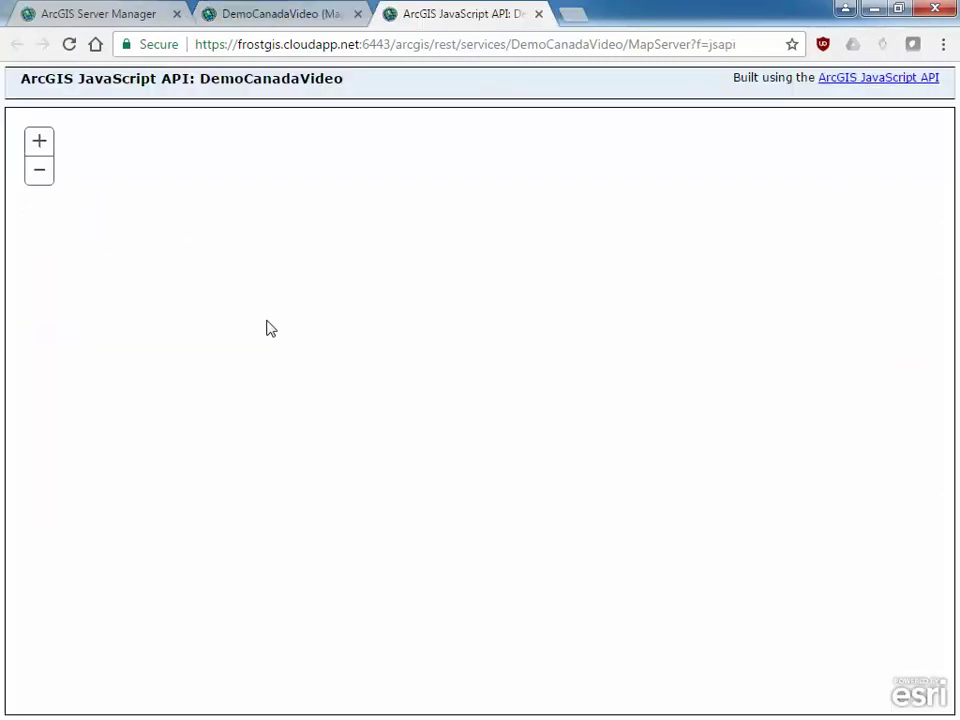
{"action": "left_click_drag", "start_coordinate": [480, 399], "coordinate": [476, 165]}
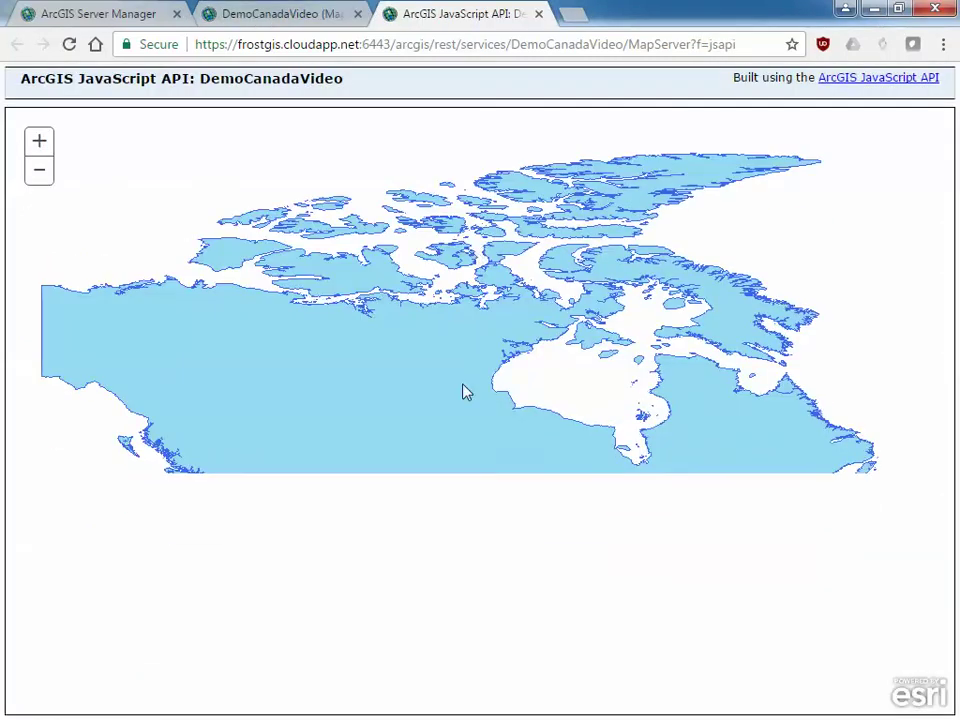
{"action": "left_click_drag", "start_coordinate": [441, 373], "coordinate": [439, 483]}
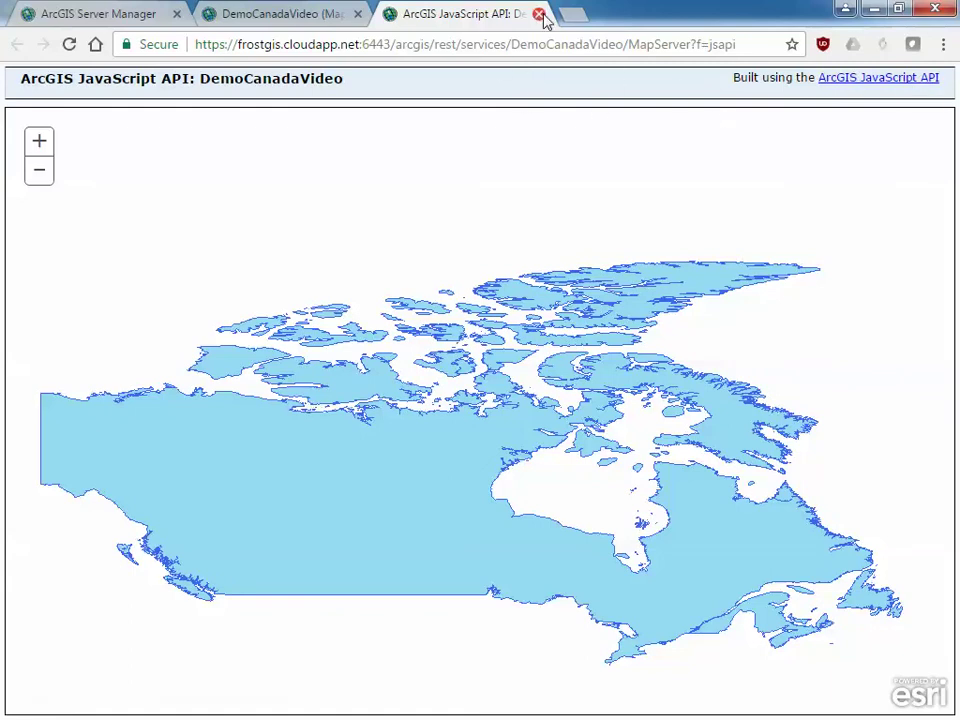
{"action": "left_click", "coordinate": [539, 14]}
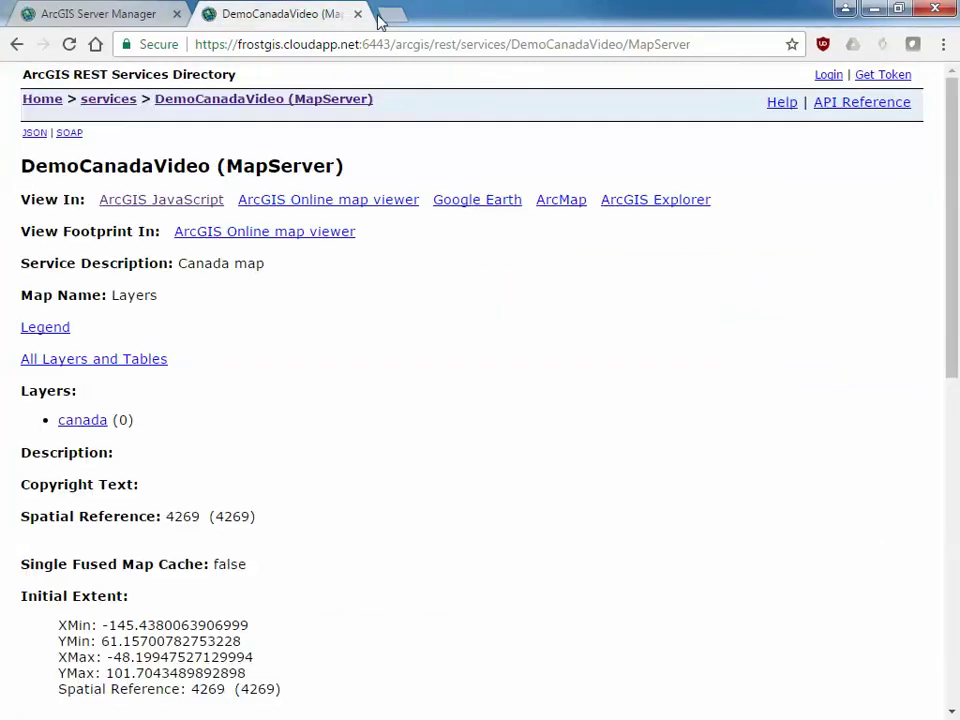